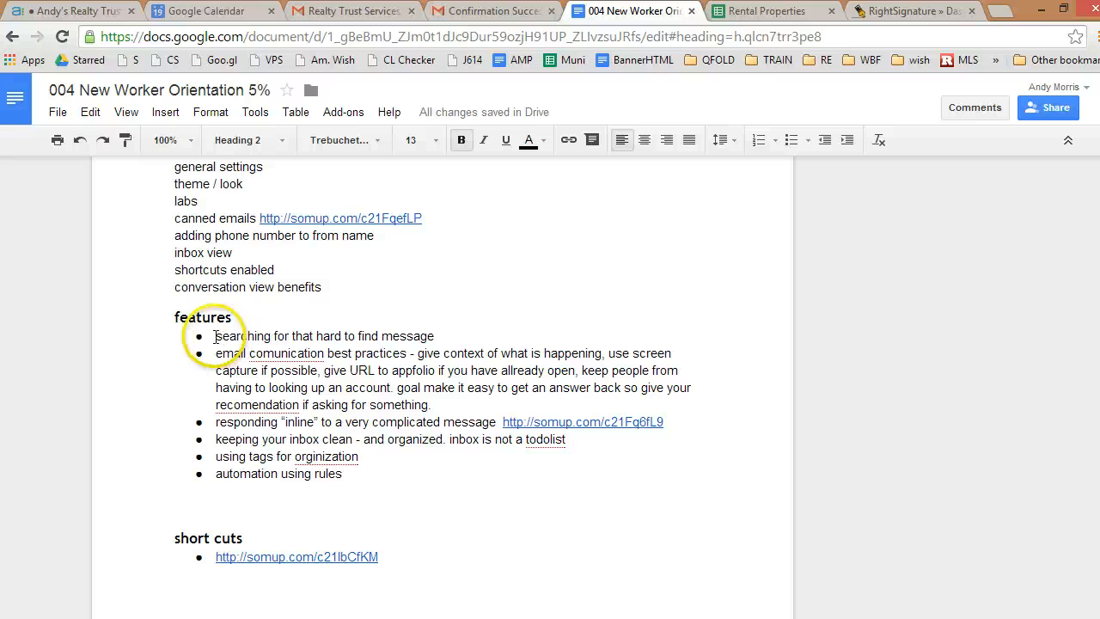
# Switch from the orientation document to the Realty Trust Services mailbox in Opera and open its advanced mail search options
pyautogui.moveTo(215, 336); pyautogui.dragTo(432, 335)
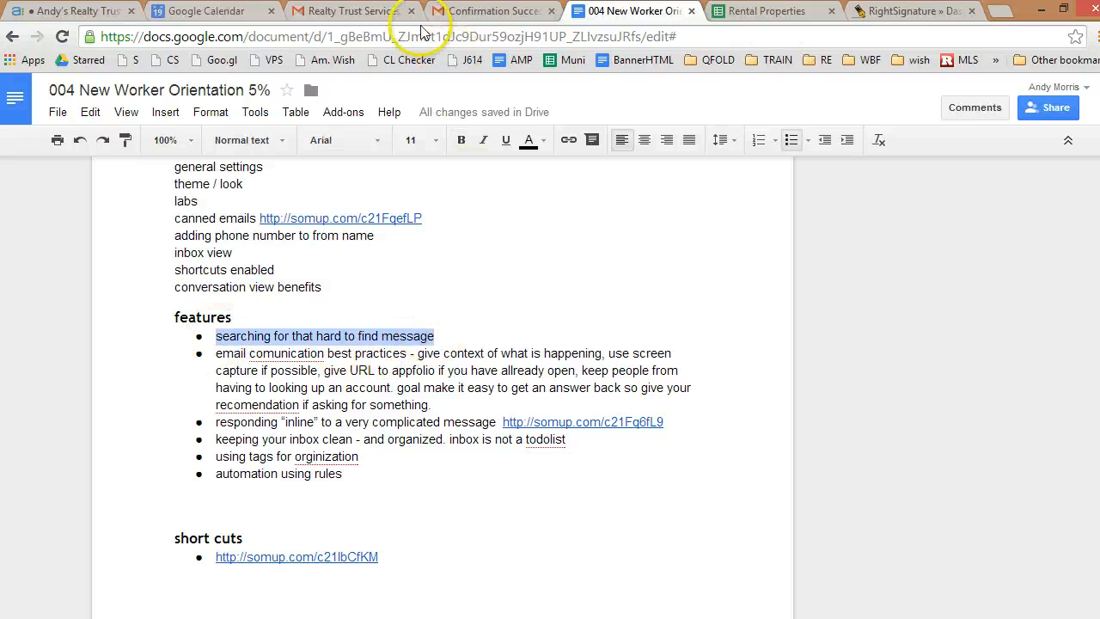
pyautogui.click(356, 12)
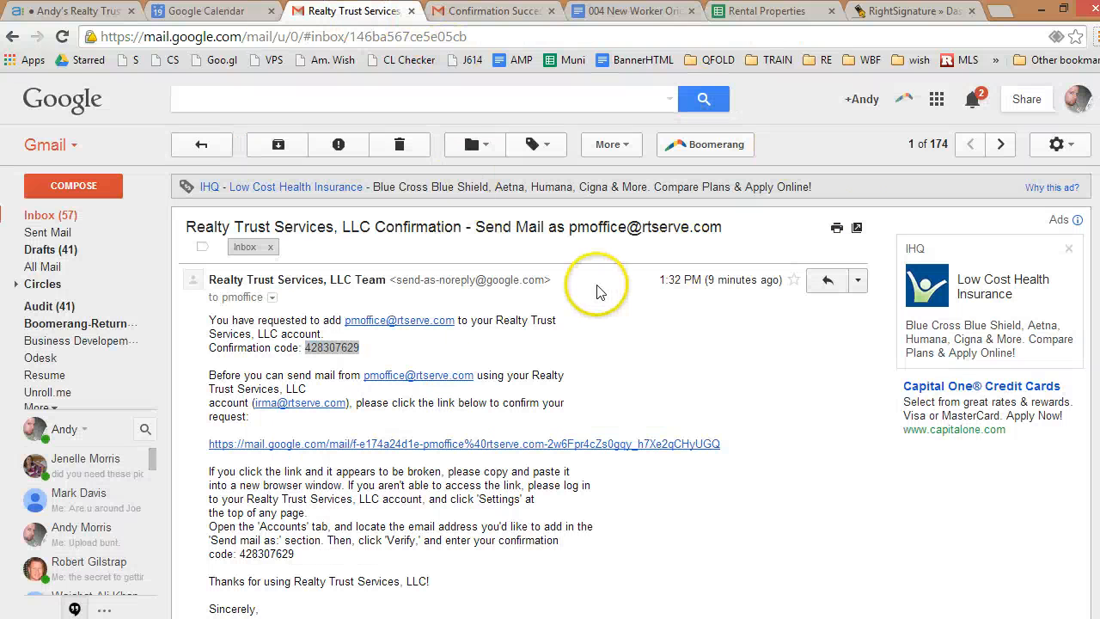
pyautogui.hotkey('alt', 'Tab')
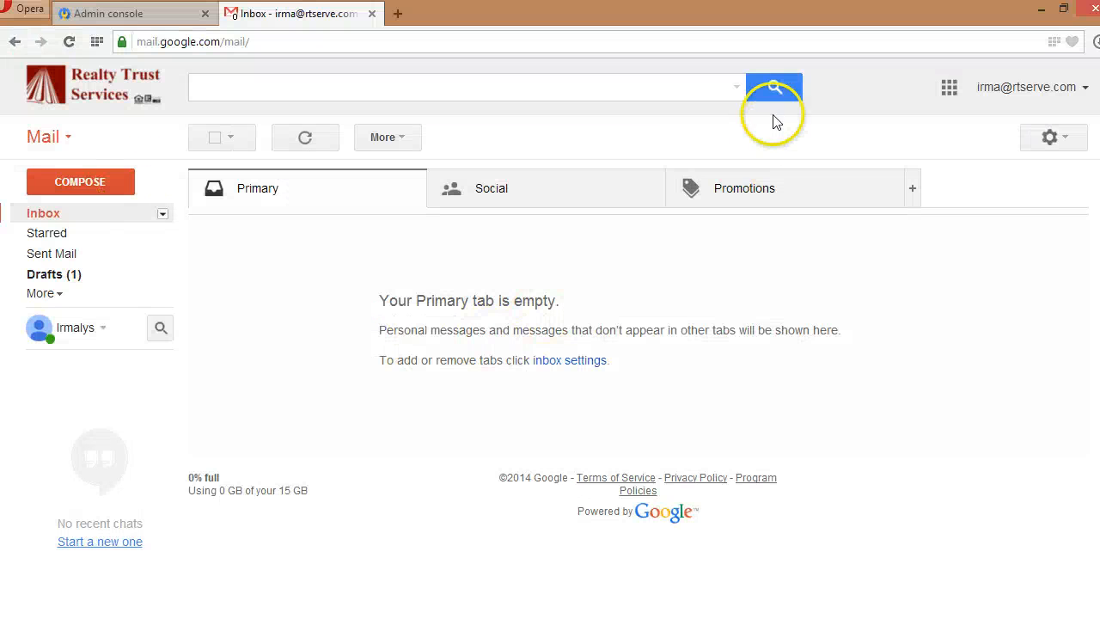
pyautogui.click(736, 89)
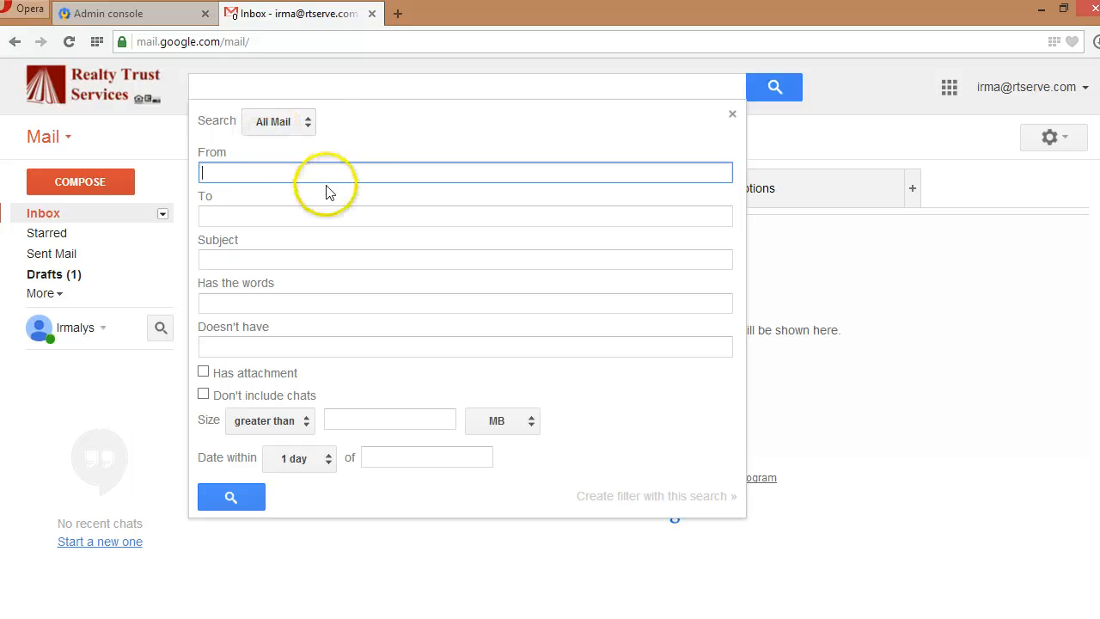
pyautogui.click(43, 213)
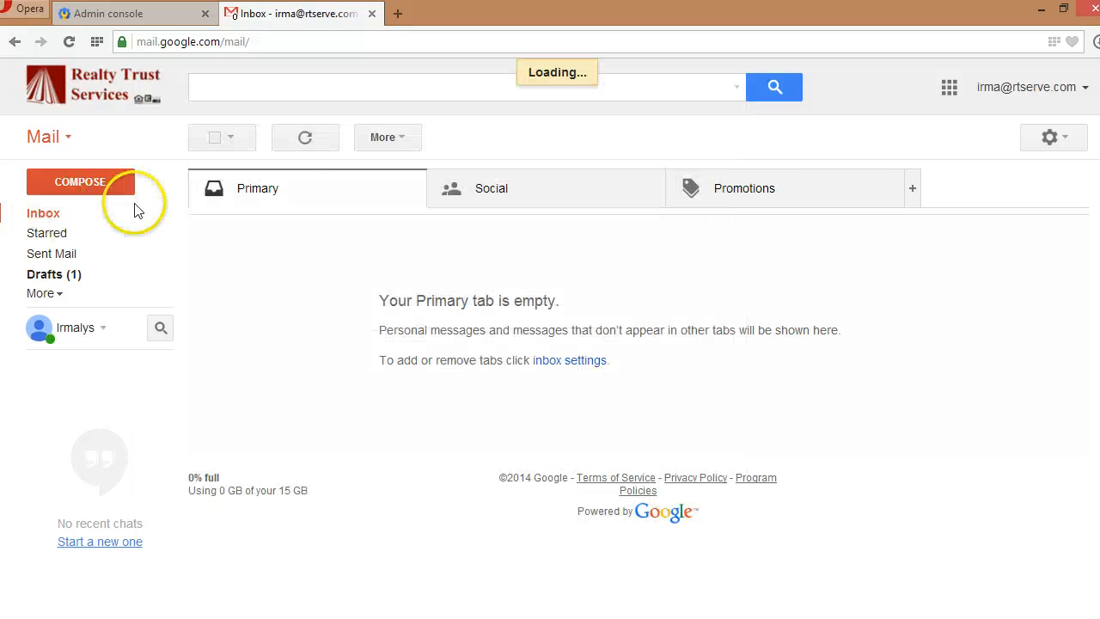
pyautogui.click(399, 81)
pyautogui.click(741, 89)
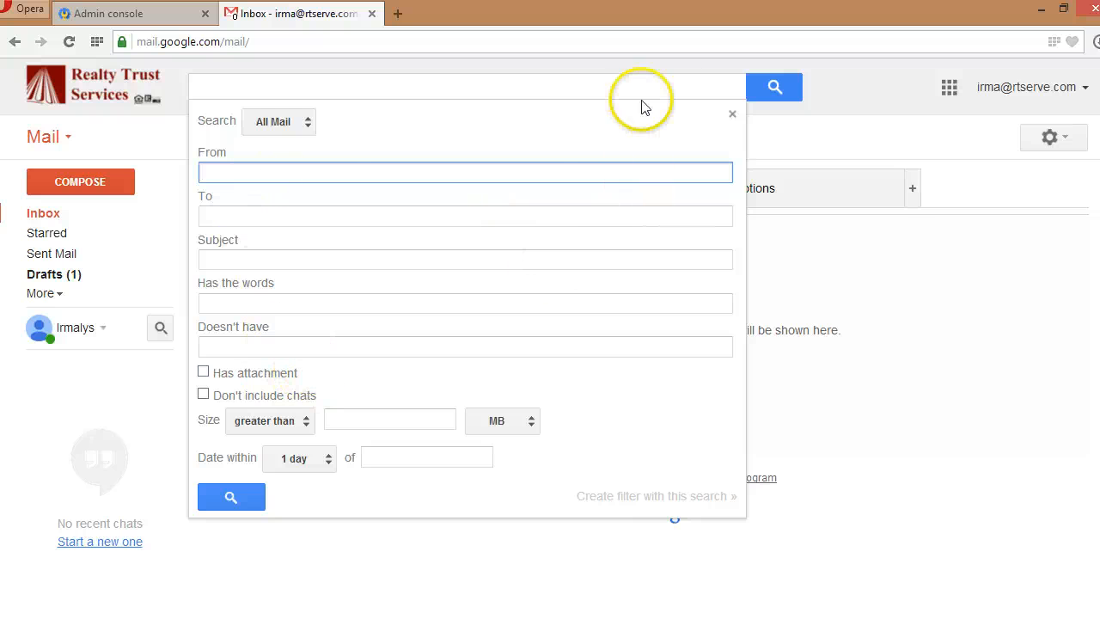
pyautogui.click(277, 82)
pyautogui.write('h')
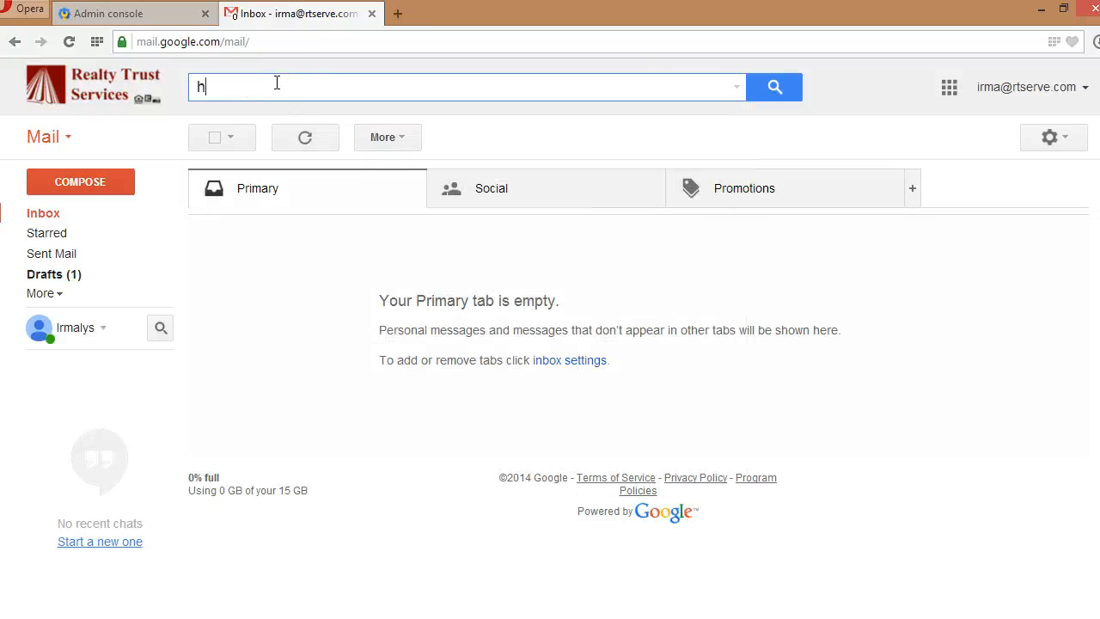
pyautogui.write('ello')
pyautogui.click(278, 81)
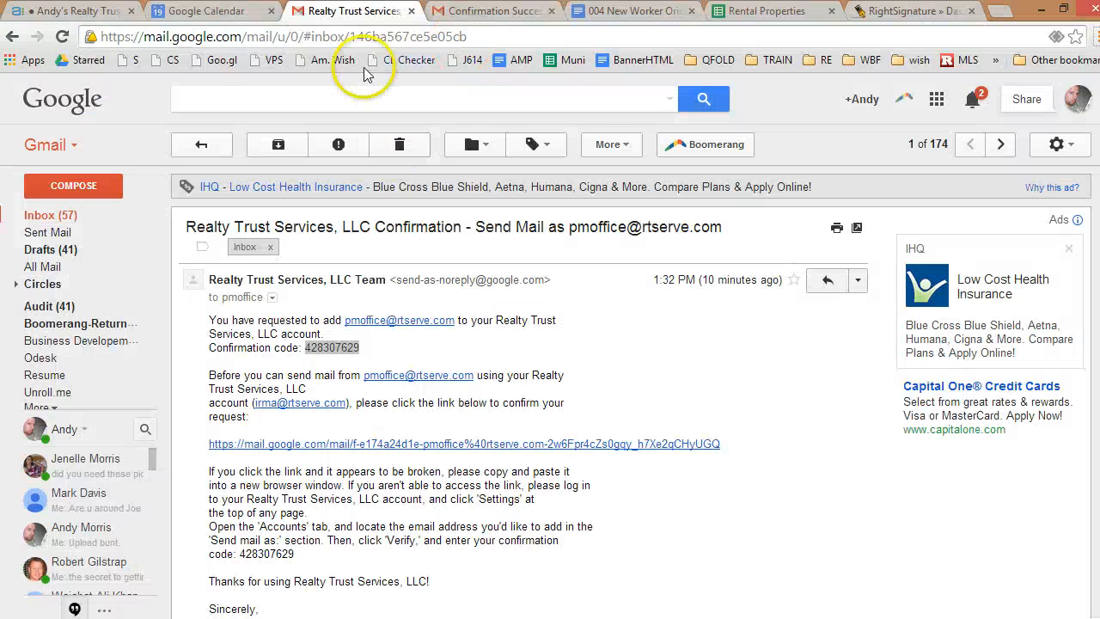
# Search the Gmail account in Chrome for "hello" and look through the matching messages
pyautogui.click(307, 101)
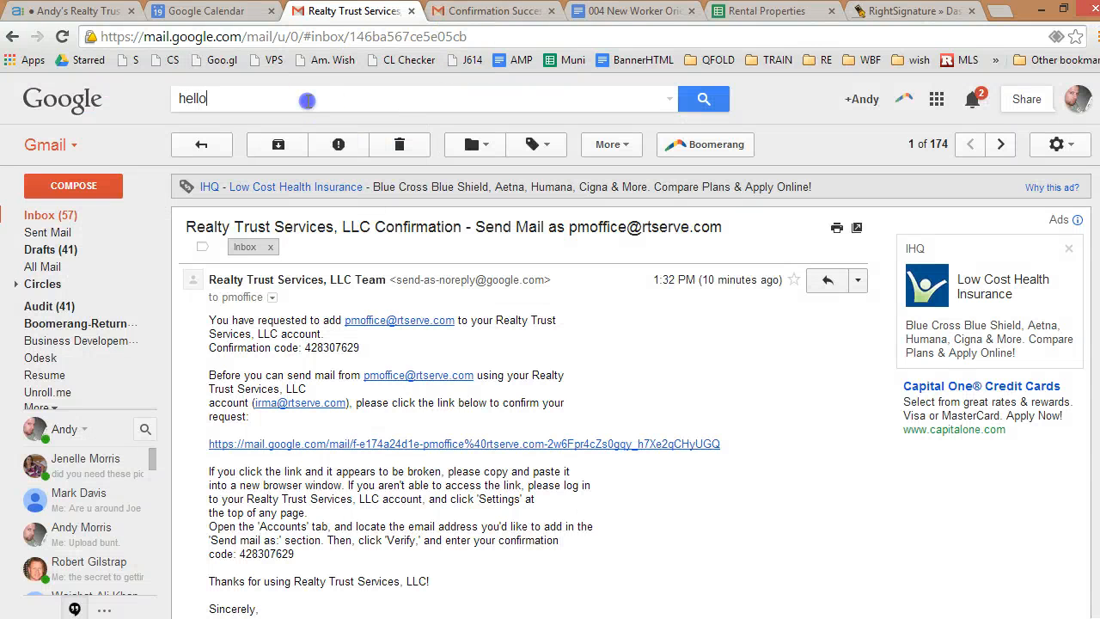
pyautogui.press('Return')
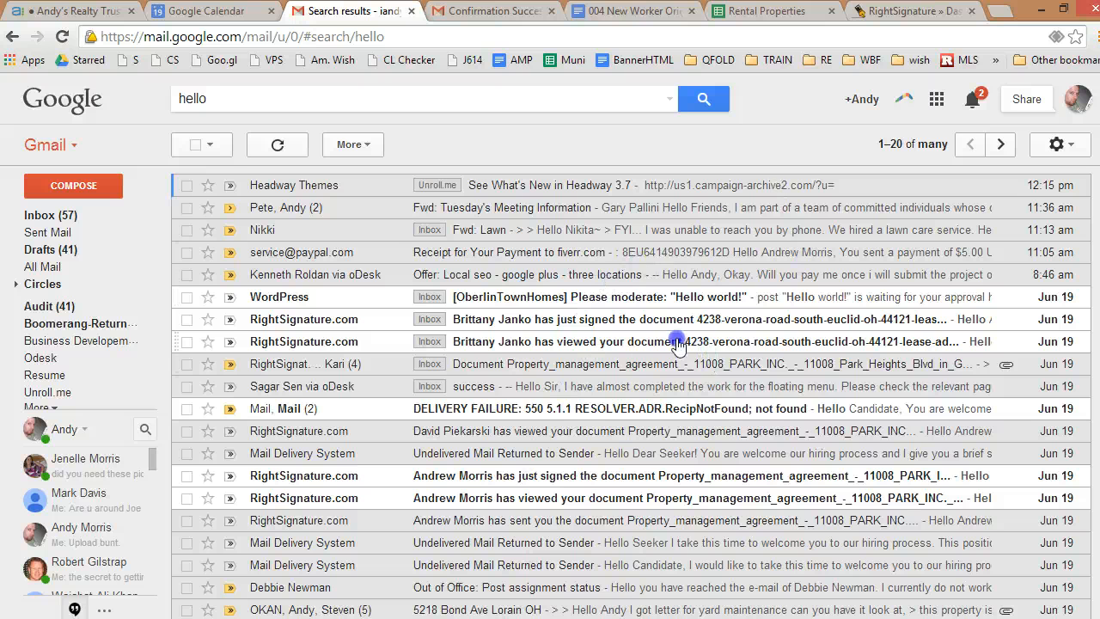
pyautogui.scroll(-3, 676, 344)
pyautogui.scroll(3, 634, 410)
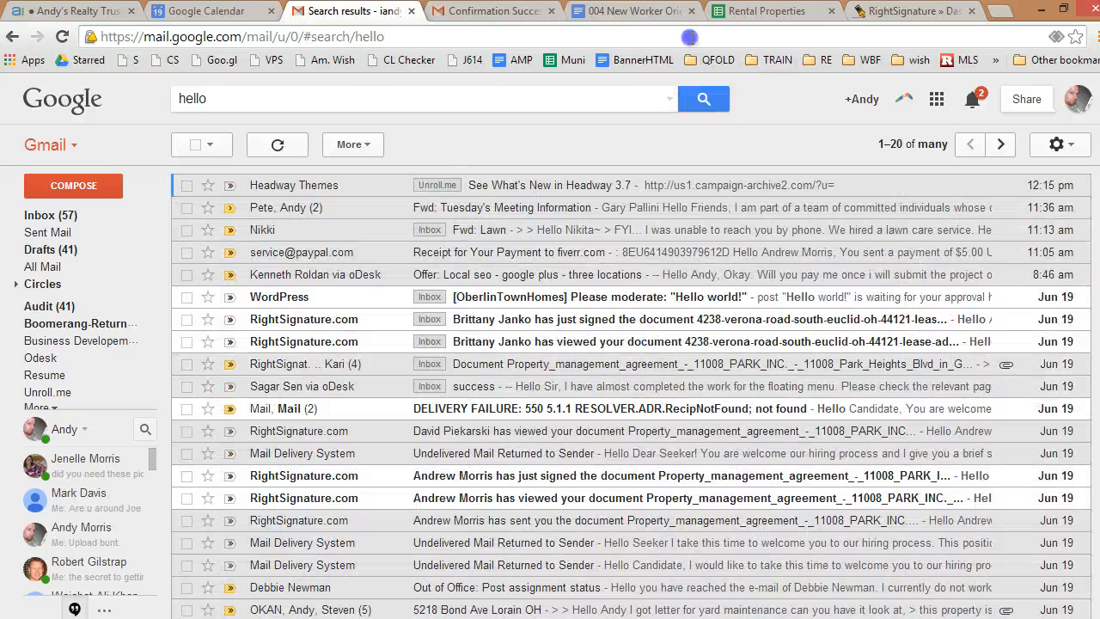
# In the advanced search options, pick a suggested contact as sender, enter "it" as the subject and clear the included words
pyautogui.click(669, 99)
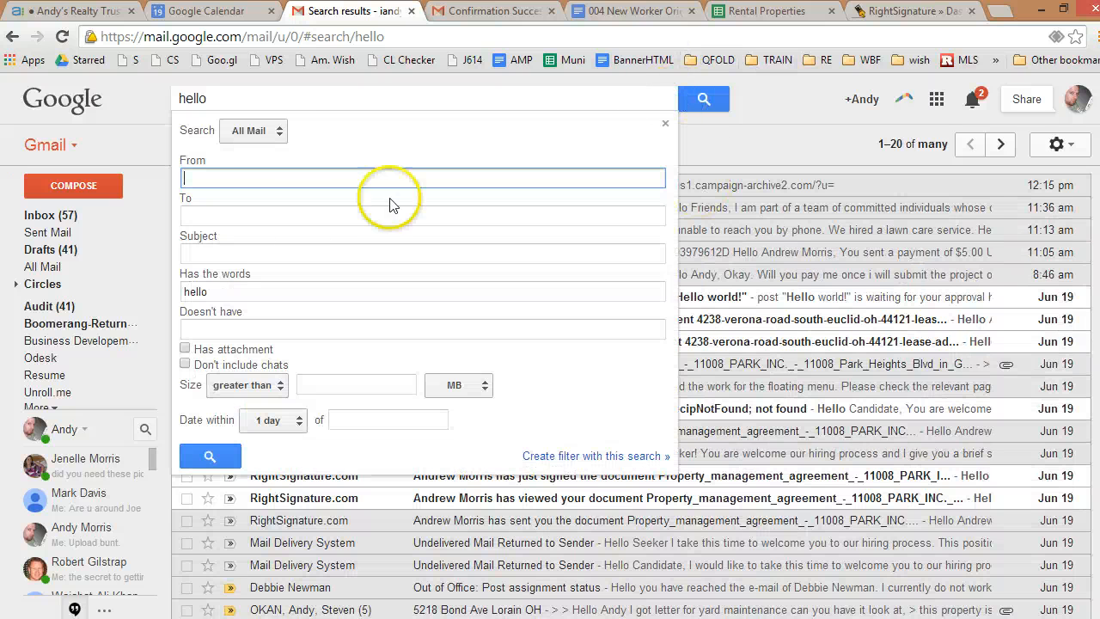
pyautogui.write('john')
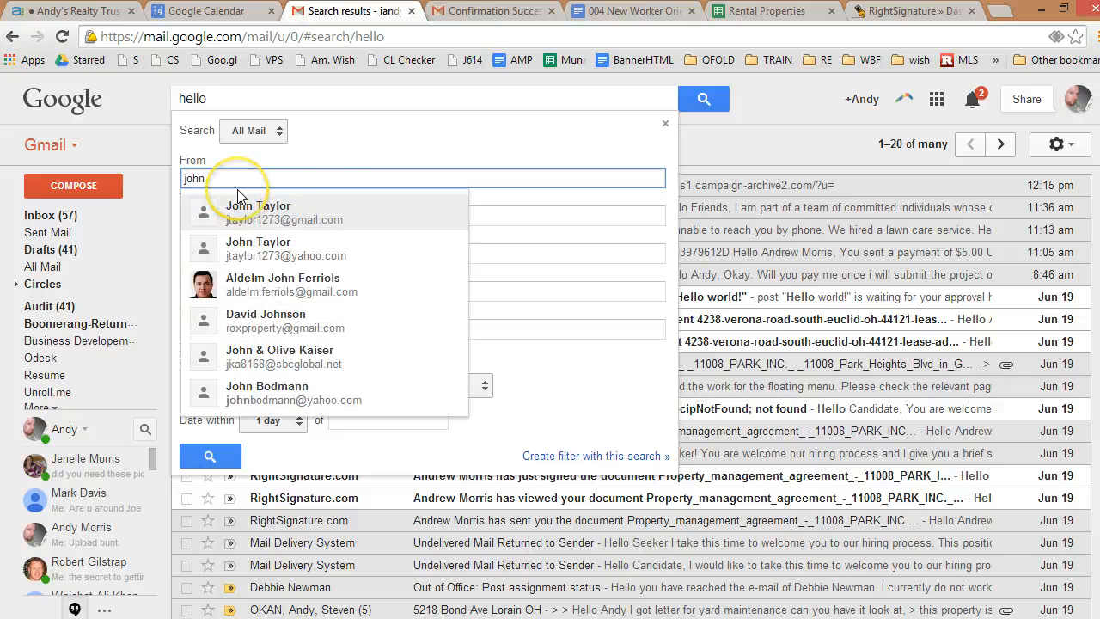
pyautogui.click(277, 320)
pyautogui.click(223, 248)
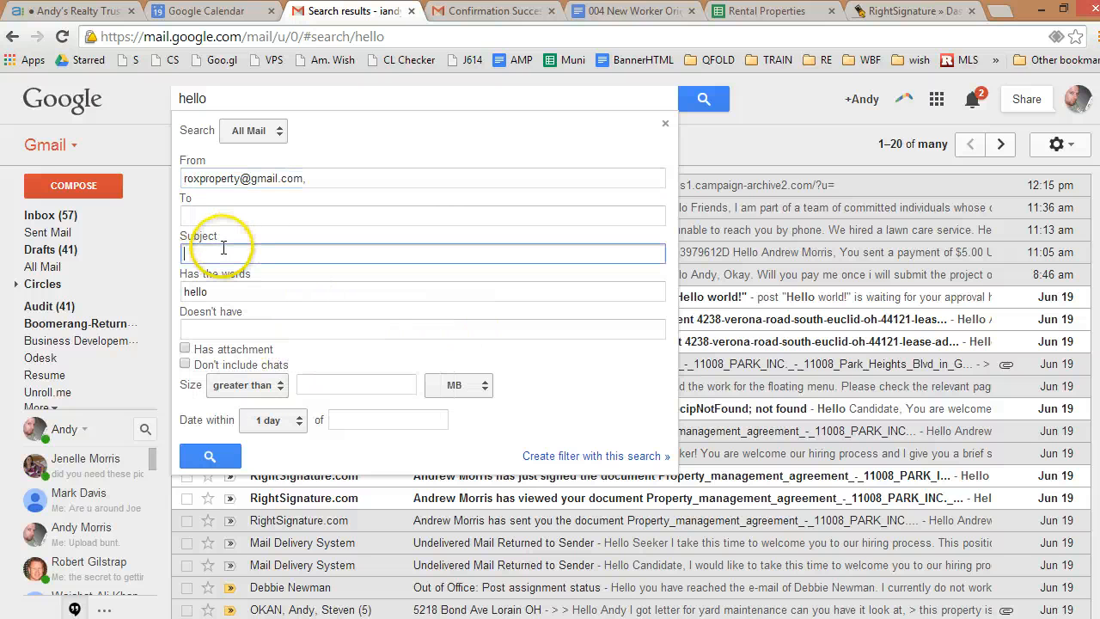
pyautogui.write('it')
pyautogui.press('Tab')
pyautogui.press('BackSpace')
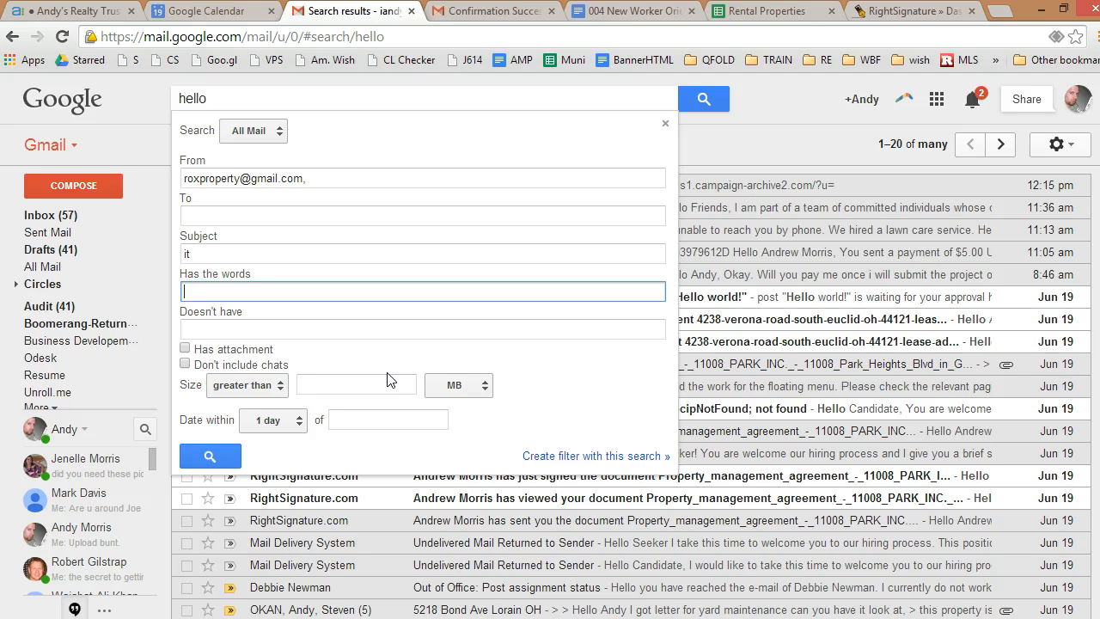
# Limit the advanced search to messages dated within 2 weeks of 2014/06/05
pyautogui.click(395, 346)
pyautogui.click(415, 426)
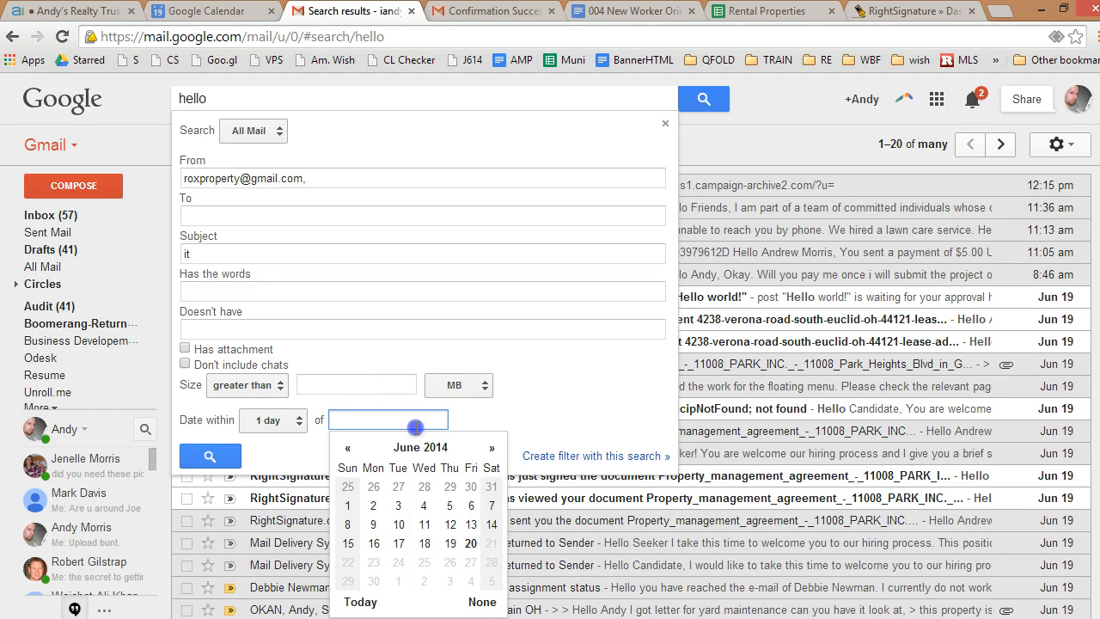
pyautogui.click(448, 507)
pyautogui.click(294, 429)
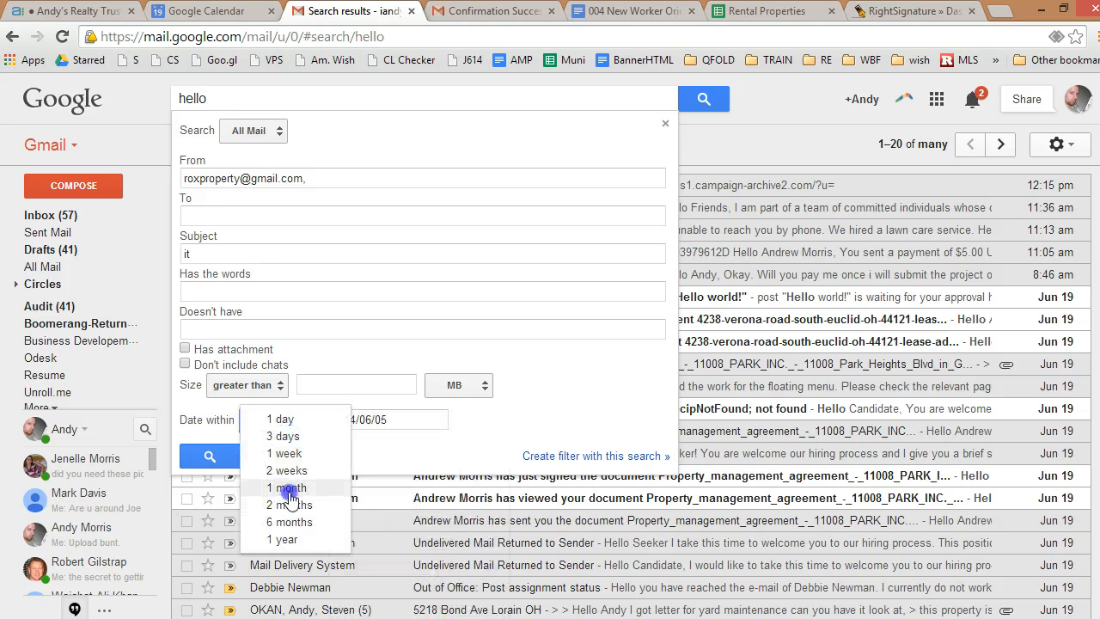
pyautogui.click(293, 471)
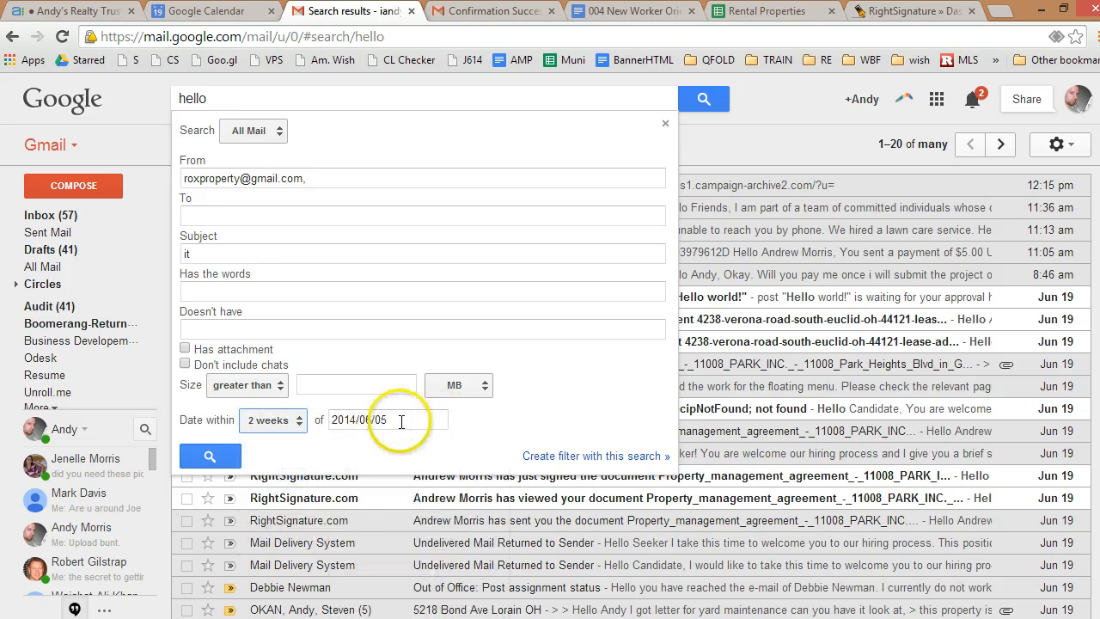
pyautogui.click(221, 461)
pyautogui.click(185, 350)
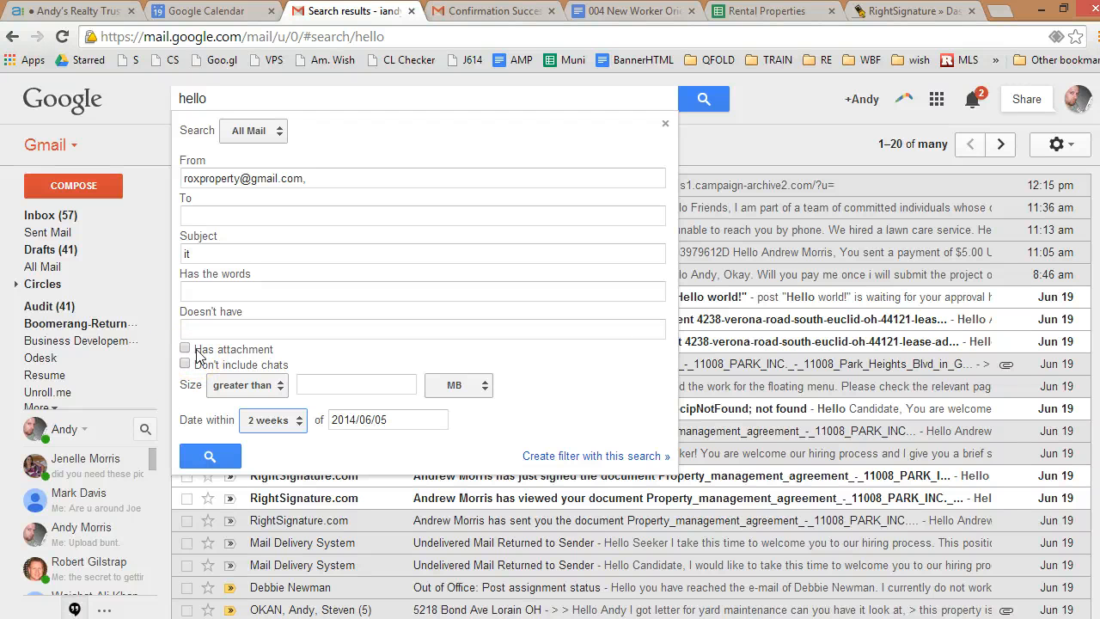
pyautogui.click(274, 363)
# Clear the subject criterion and remove the trailing comma from the sender's address, leaving the search scope on All Mail
pyautogui.moveTo(209, 254); pyautogui.dragTo(295, 275)
pyautogui.press('BackSpace')
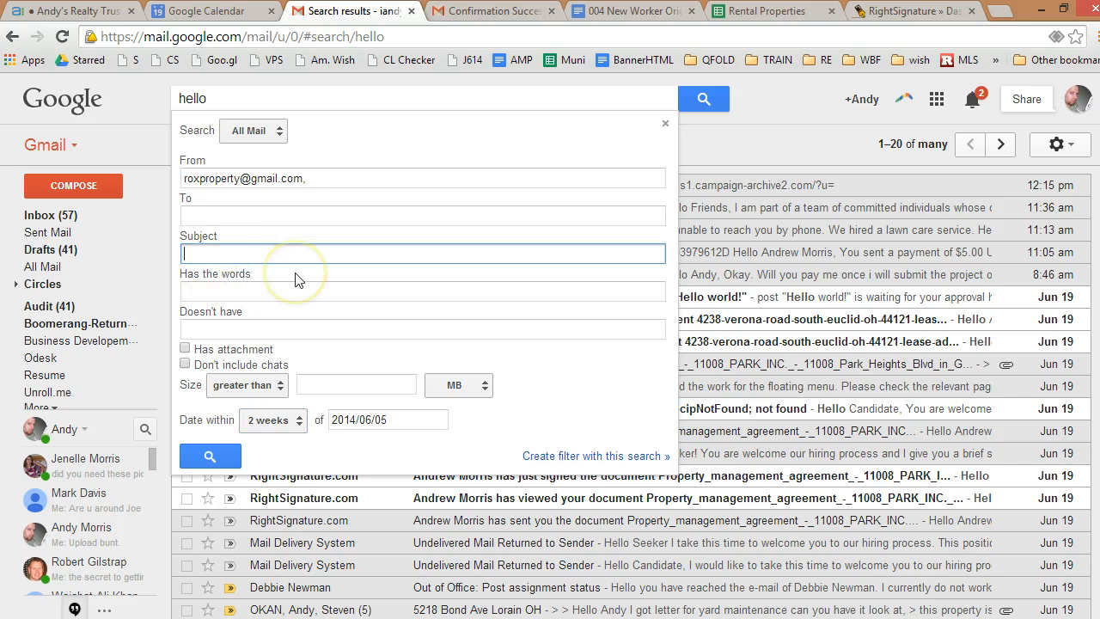
pyautogui.moveTo(317, 179); pyautogui.dragTo(198, 178)
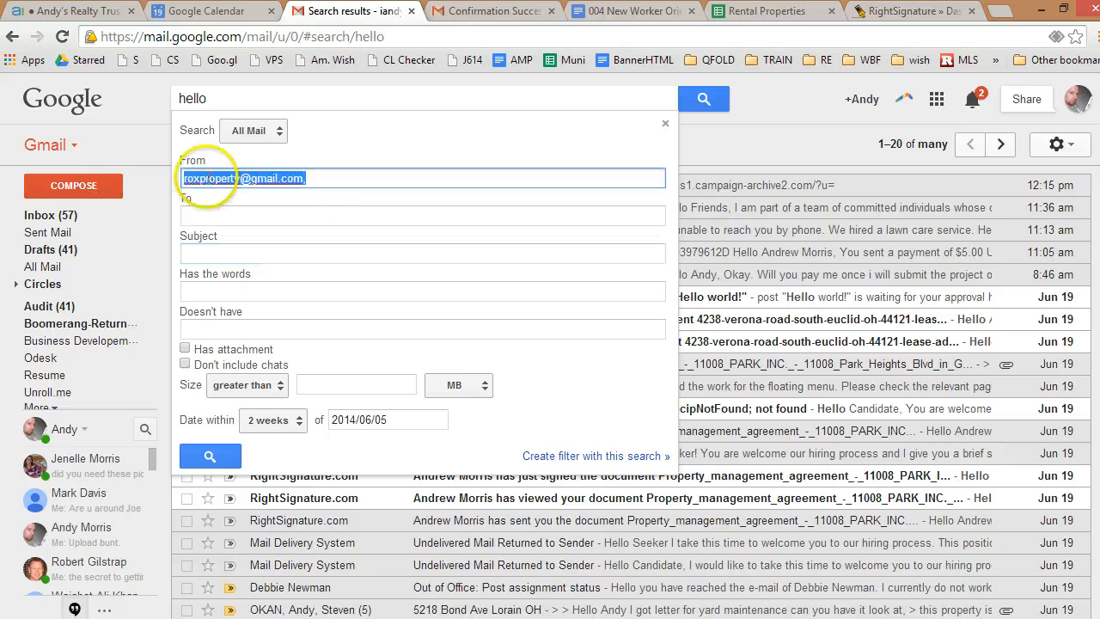
pyautogui.click(319, 179)
pyautogui.press('BackSpace')
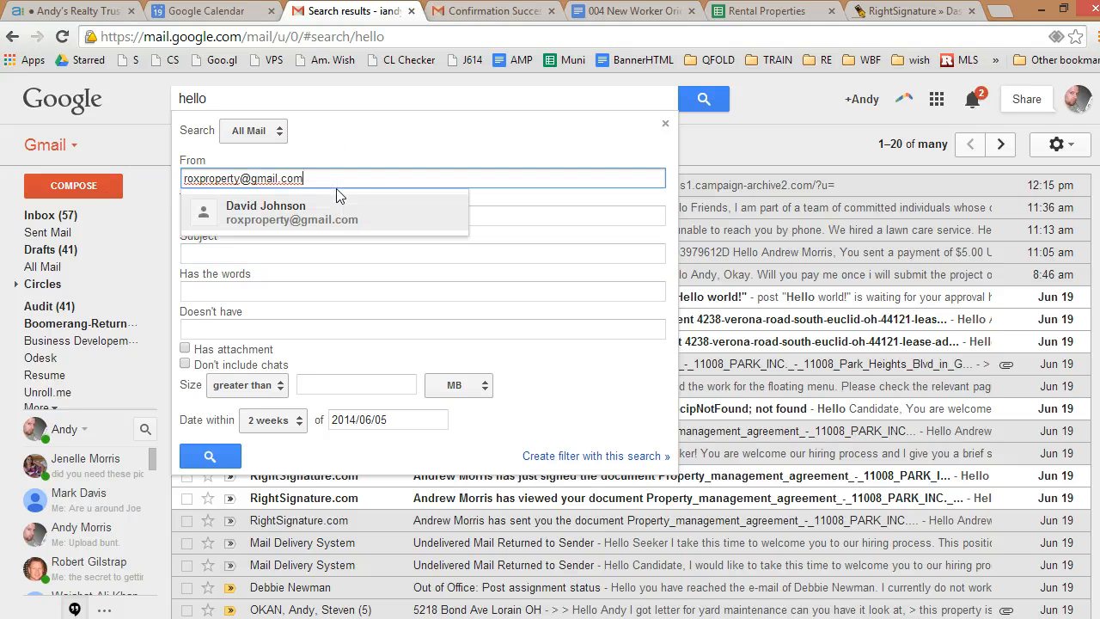
pyautogui.click(557, 252)
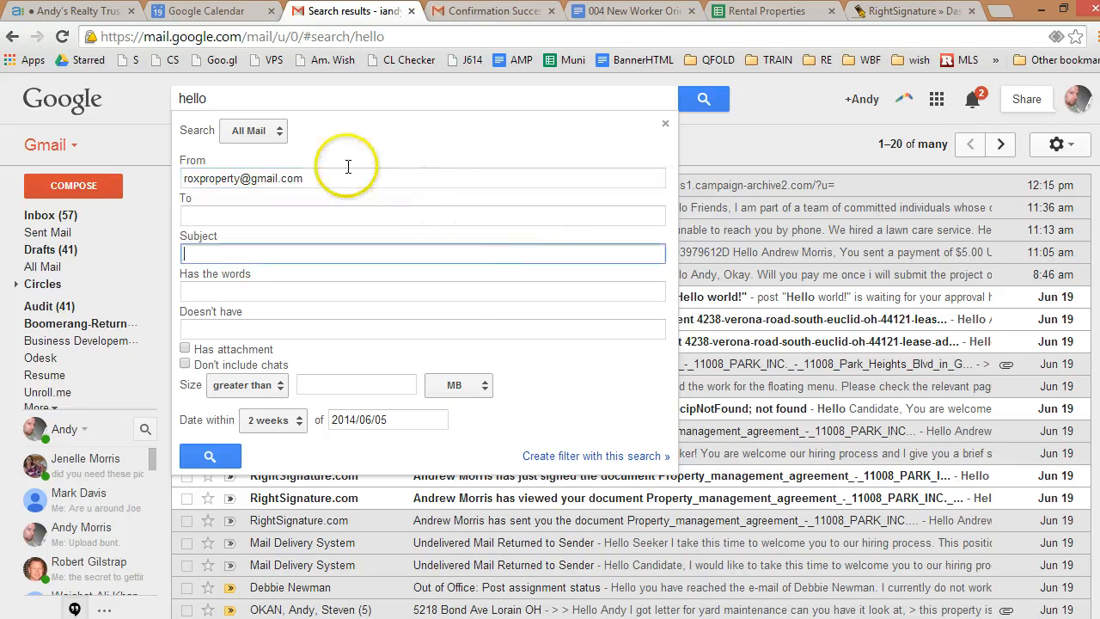
pyautogui.click(277, 137)
pyautogui.click(278, 137)
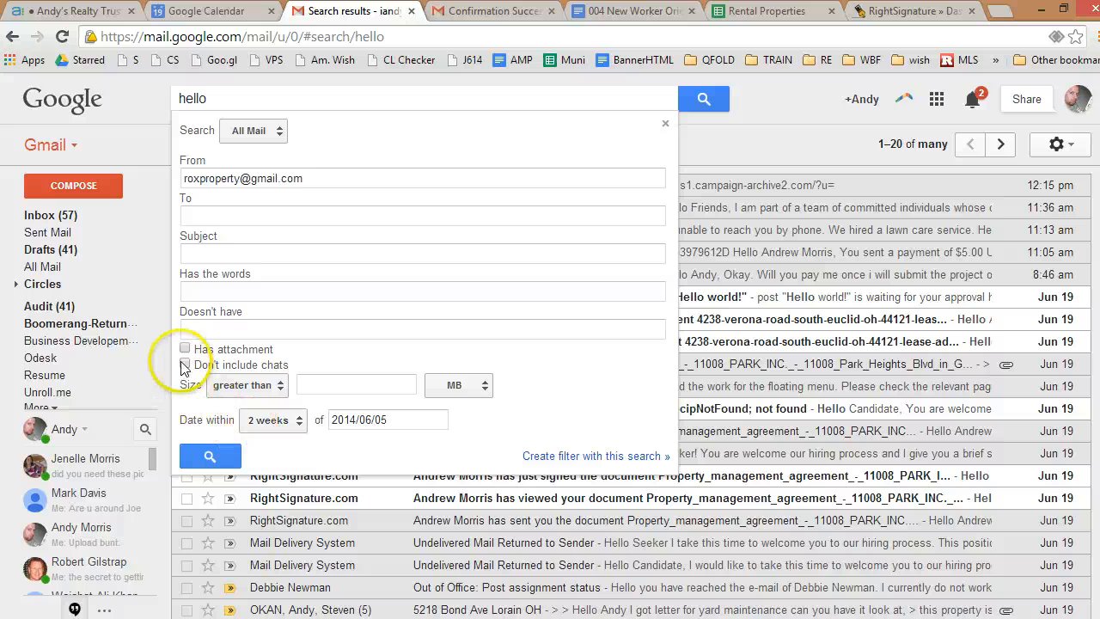
# Start creating a filter from this sender search and examine the canned responses it could send
pyautogui.click(563, 456)
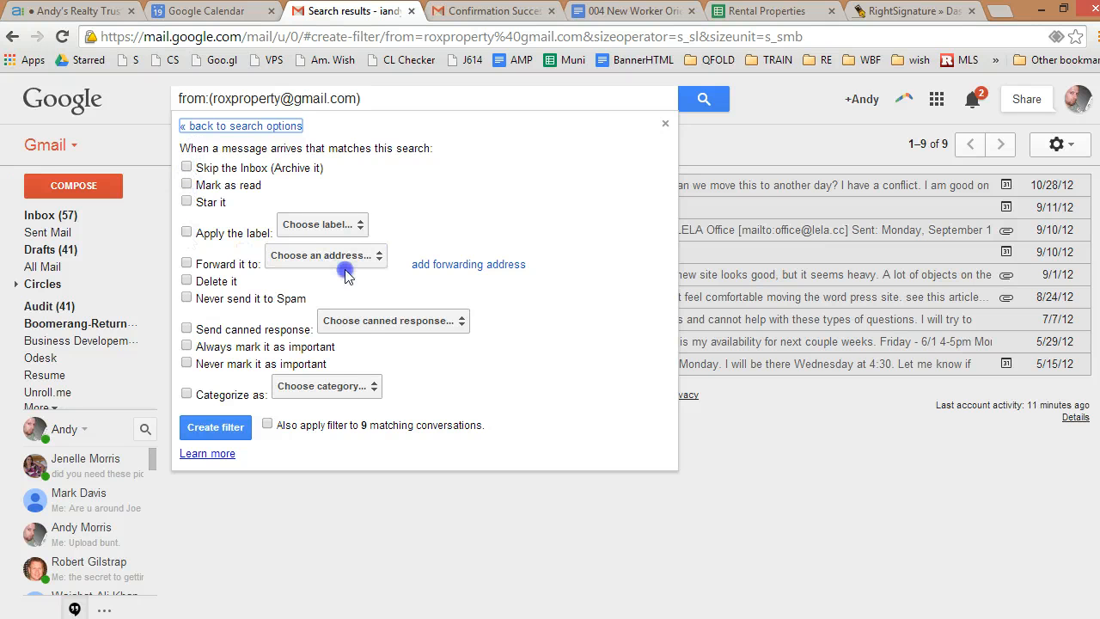
pyautogui.click(418, 320)
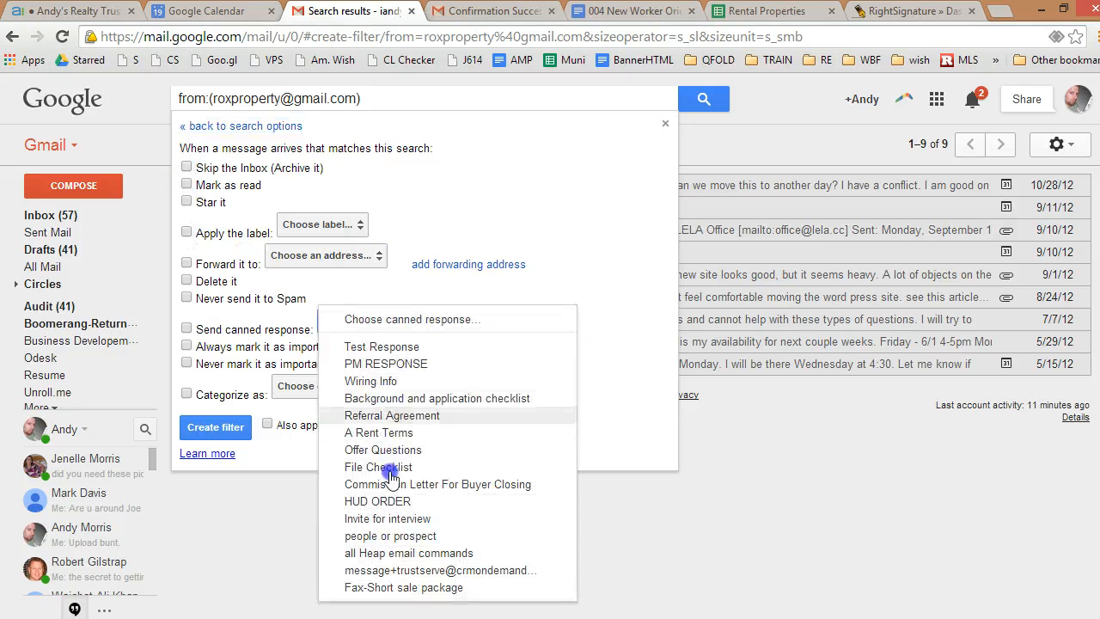
pyautogui.click(386, 291)
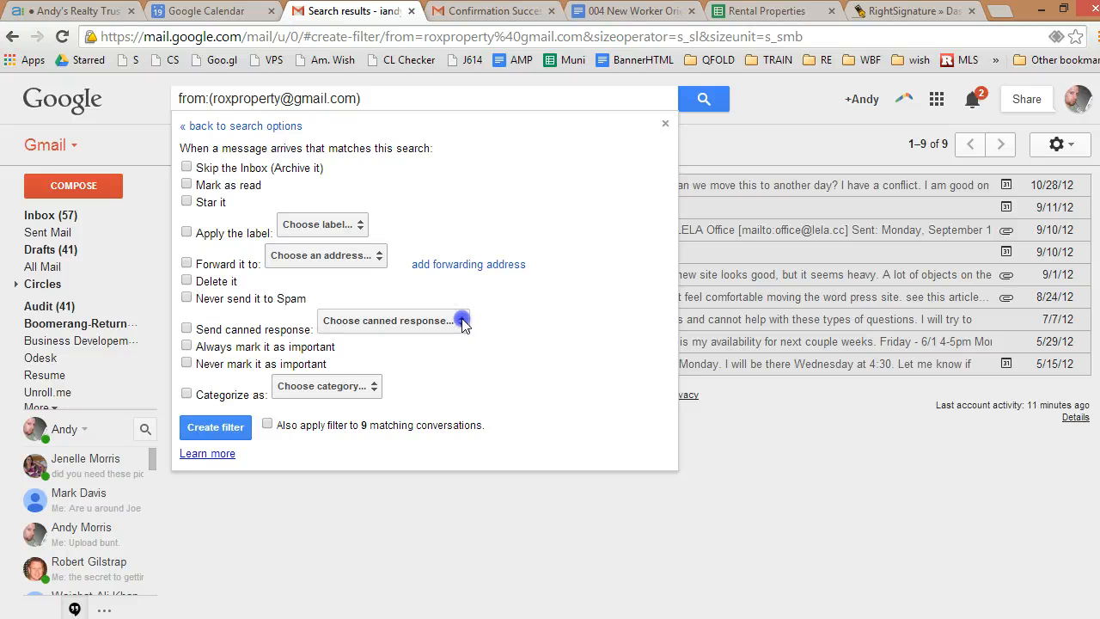
# Set the filter to star matching messages and look over the category and label choices
pyautogui.click(185, 205)
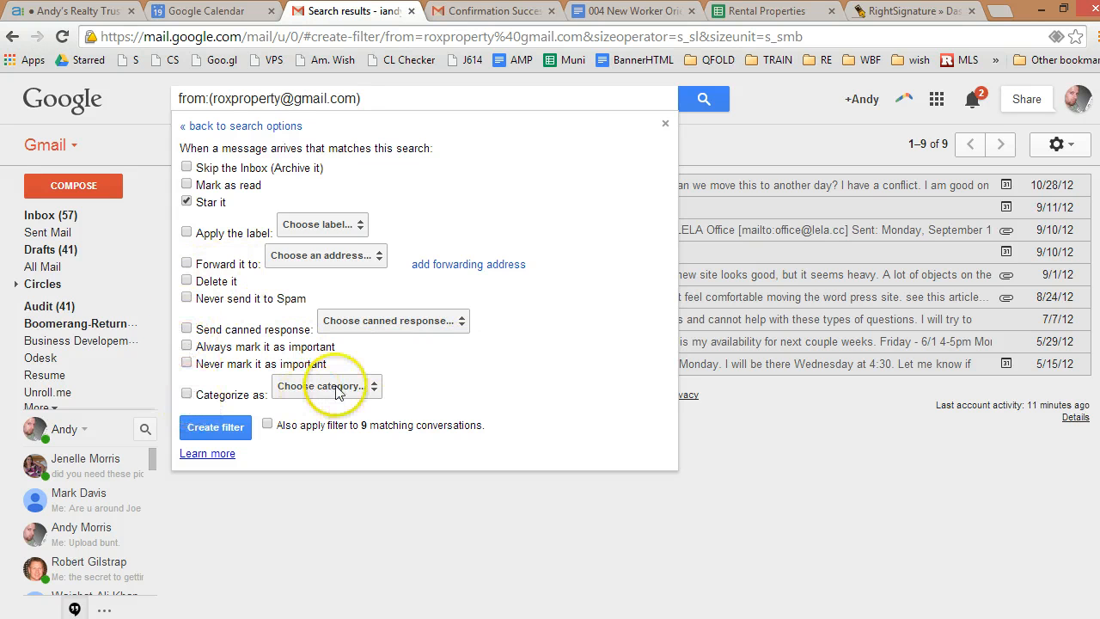
pyautogui.click(368, 383)
pyautogui.click(525, 361)
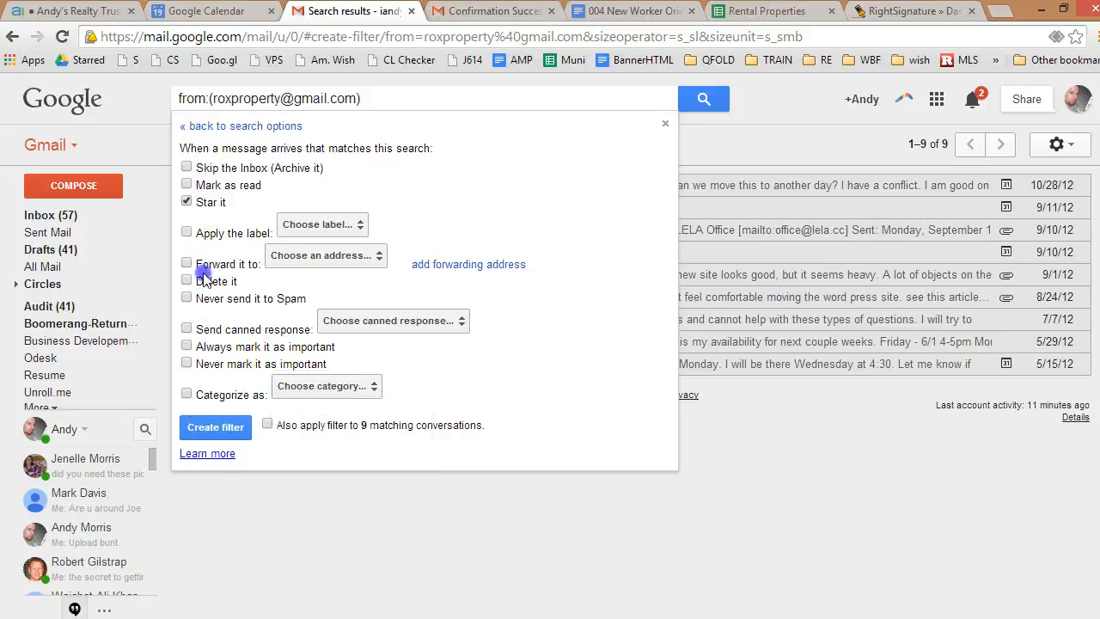
pyautogui.click(367, 225)
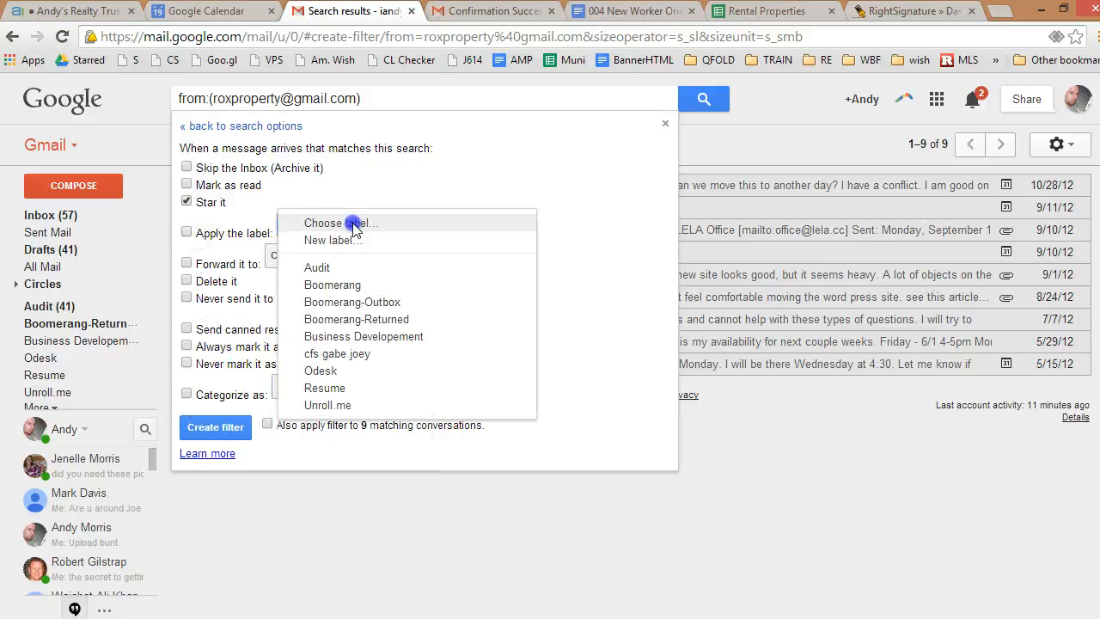
pyautogui.click(444, 160)
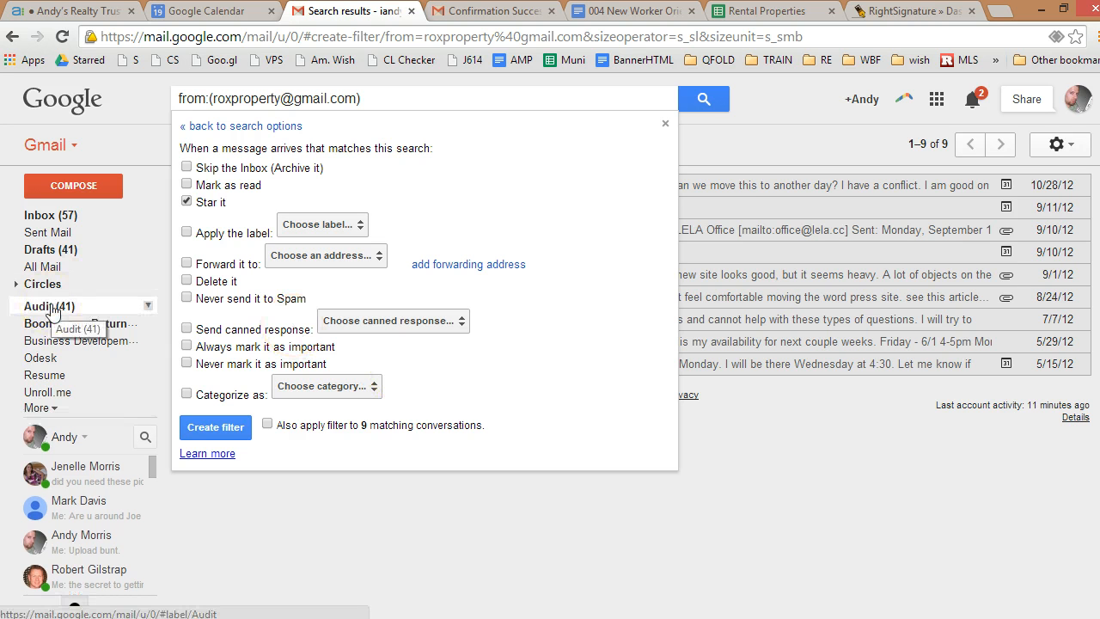
# View the messages filed under the Audit label and return to the inbox
pyautogui.click(51, 306)
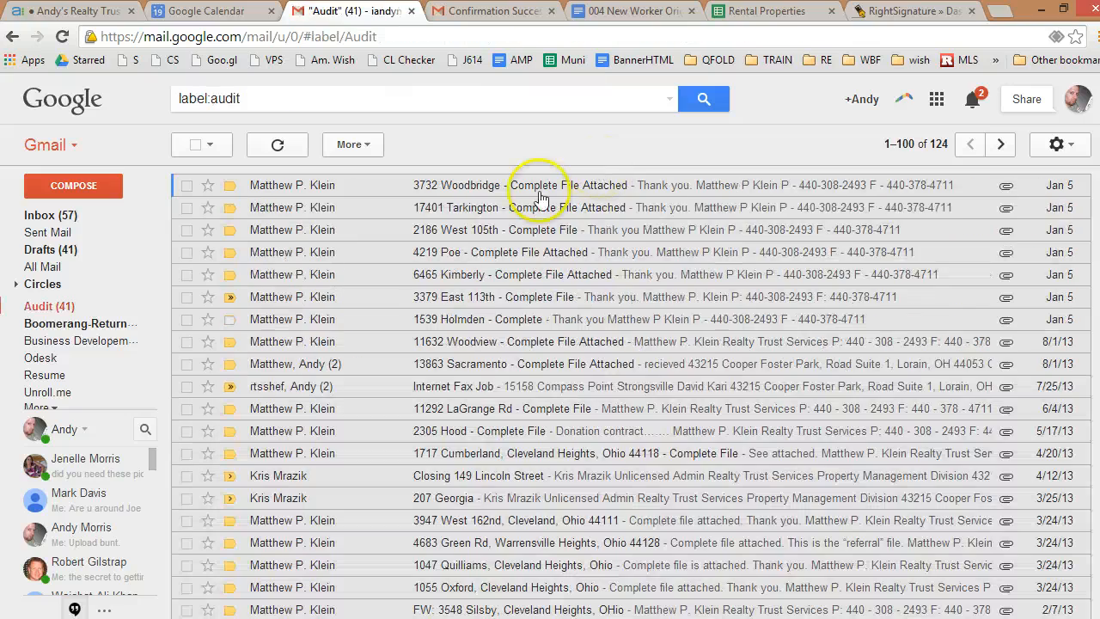
pyautogui.click(47, 213)
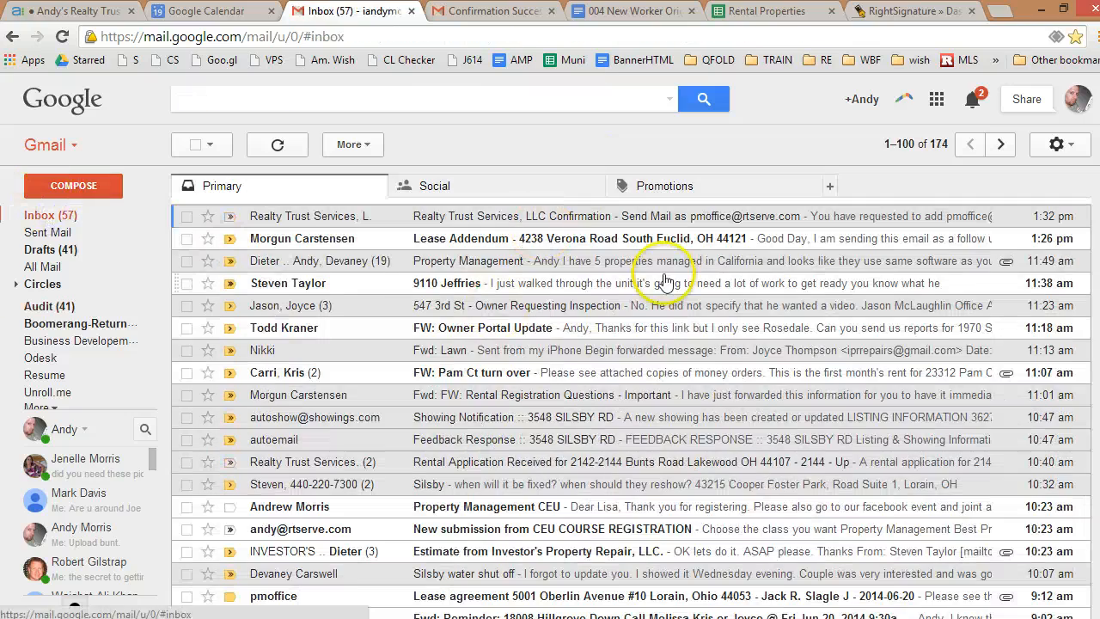
# Look through the inbox messages and open a blank advanced search form
pyautogui.scroll(-5, 676, 315)
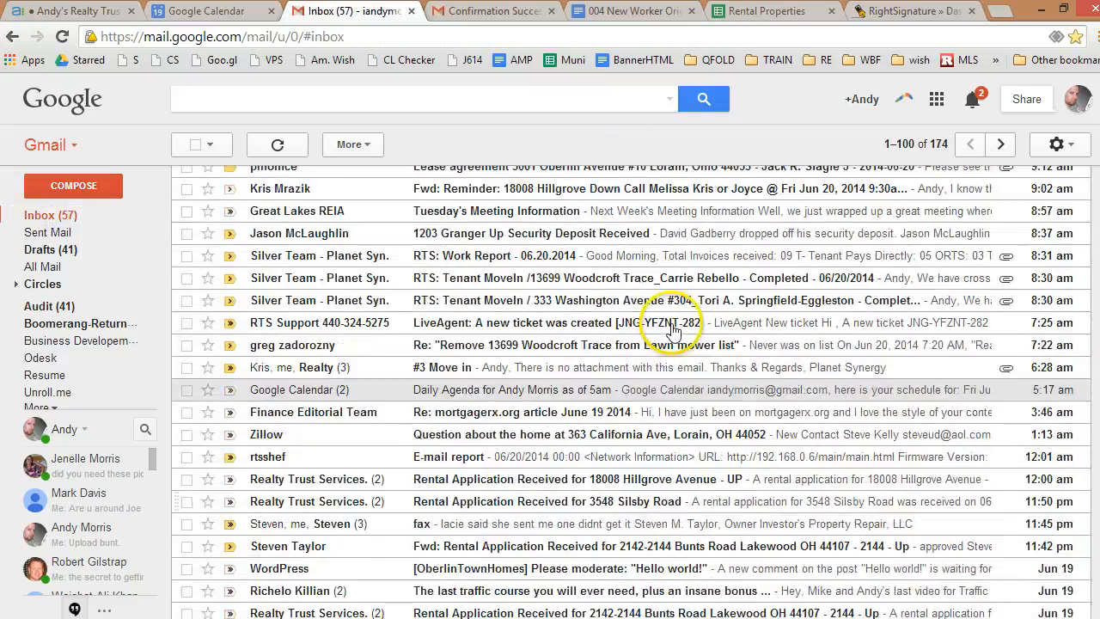
pyautogui.scroll(5, 663, 319)
pyautogui.click(670, 98)
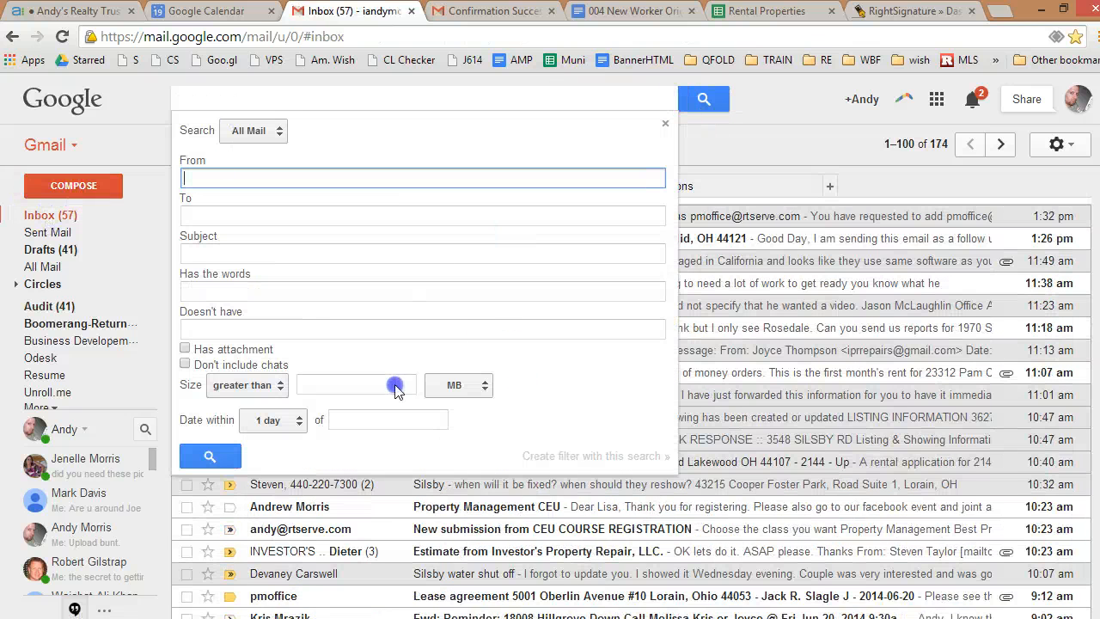
pyautogui.click(800, 135)
pyautogui.click(1063, 144)
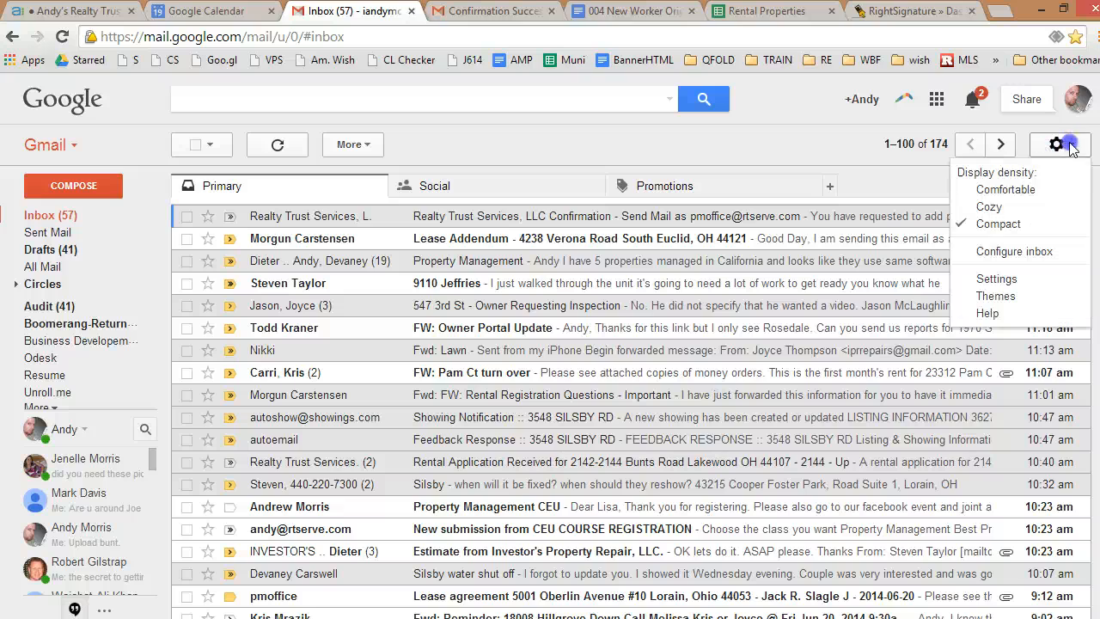
pyautogui.click(564, 143)
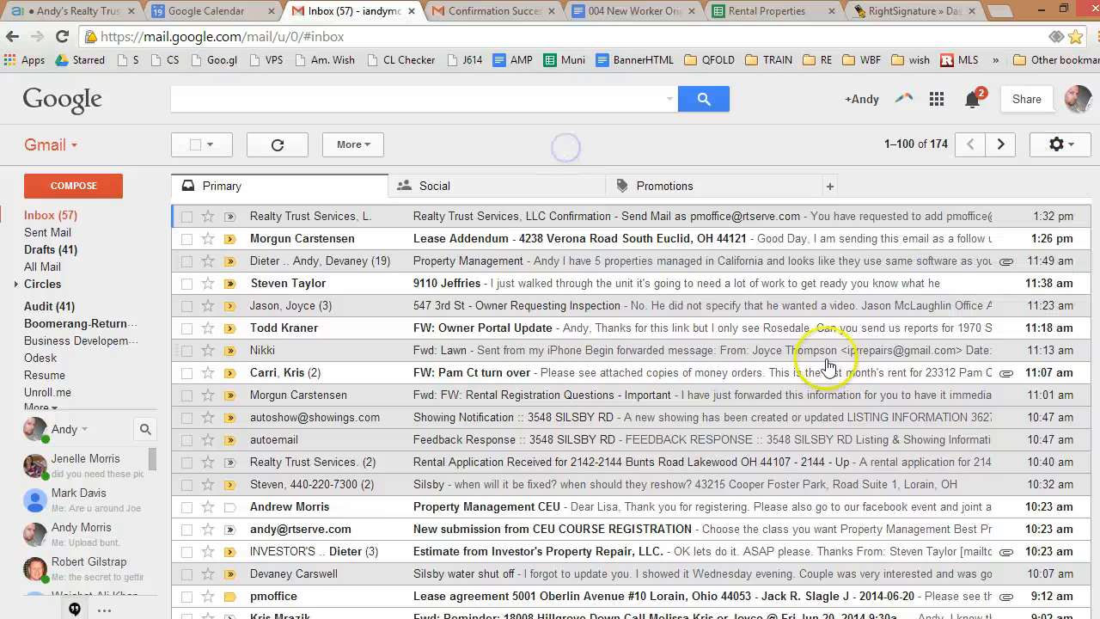
pyautogui.scroll(-7, 654, 496)
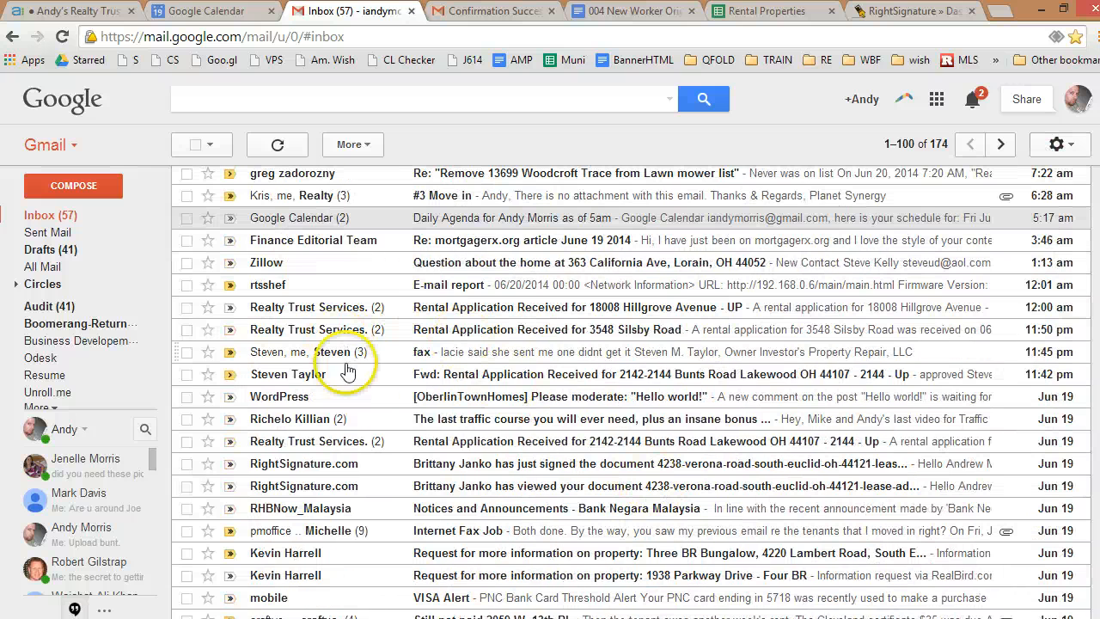
pyautogui.click(503, 306)
pyautogui.scroll(-3, 459, 319)
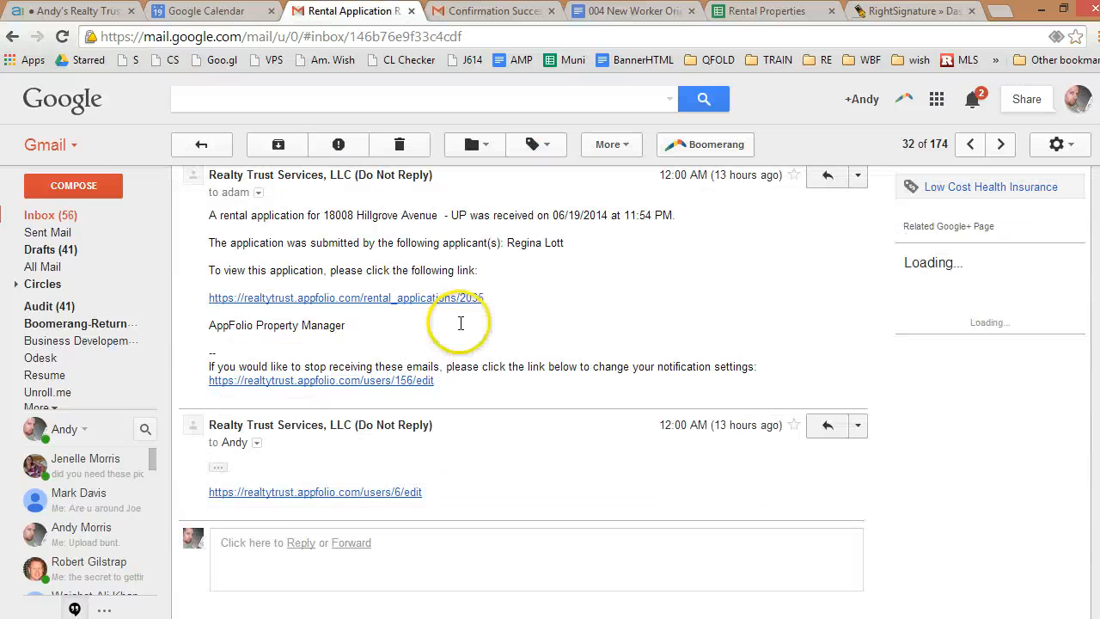
pyautogui.scroll(3, 474, 326)
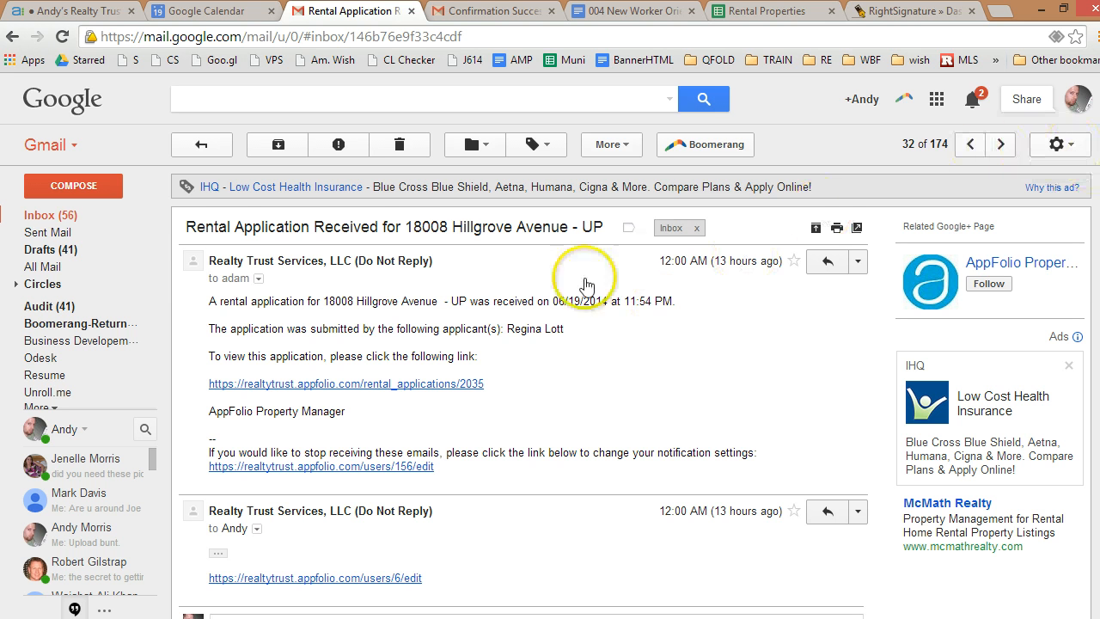
pyautogui.moveTo(185, 227); pyautogui.dragTo(490, 521)
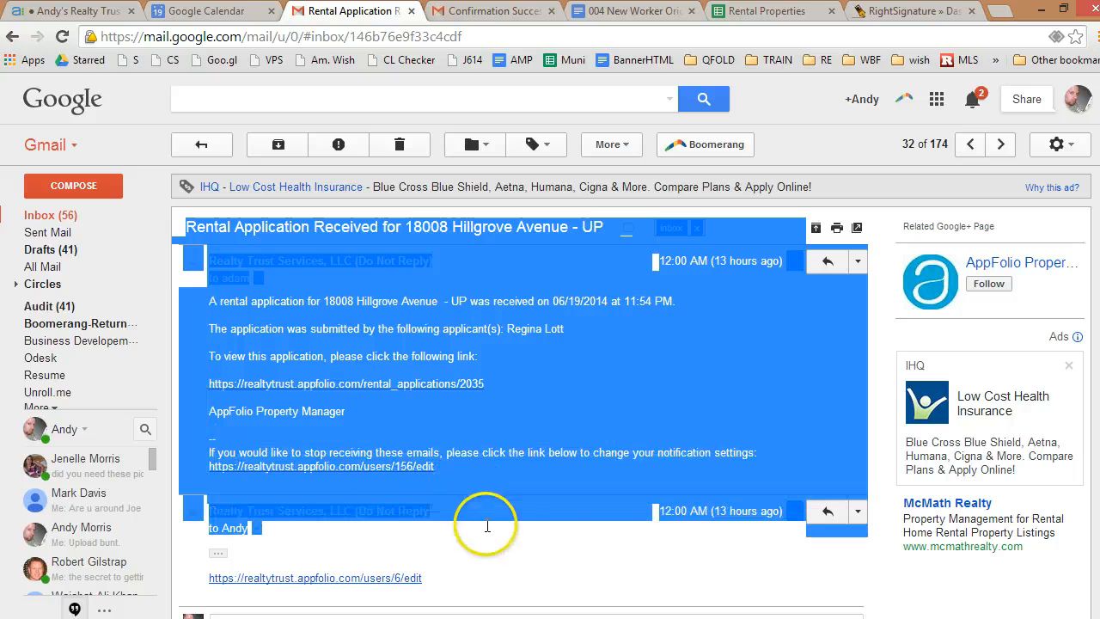
pyautogui.click(646, 381)
# Turn conversation view off in the general mail settings and save the changes
pyautogui.click(1057, 143)
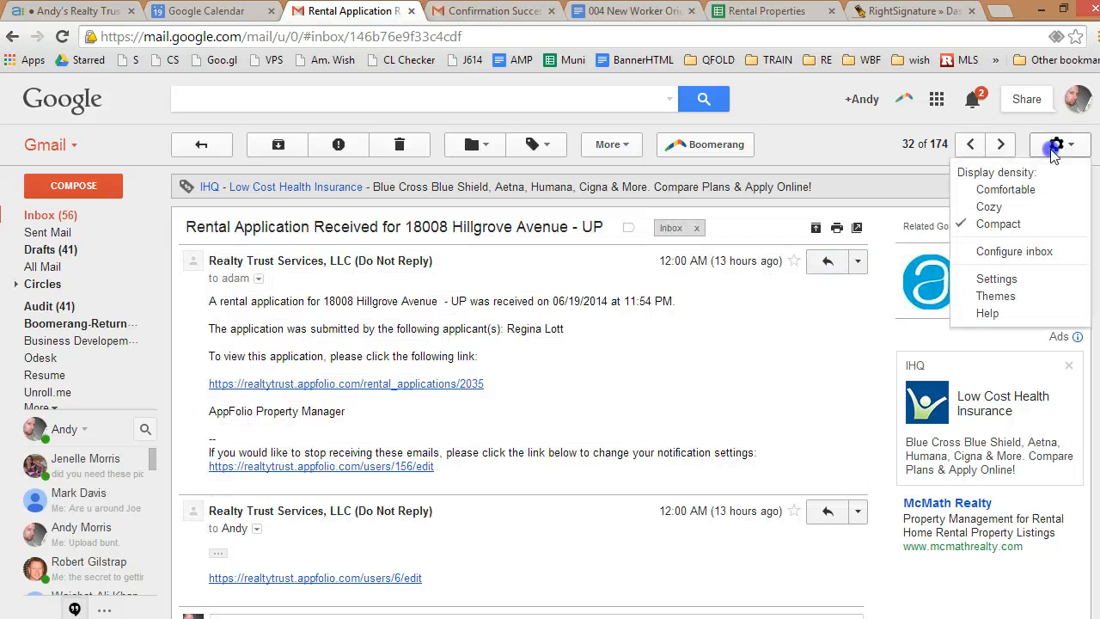
pyautogui.click(1003, 279)
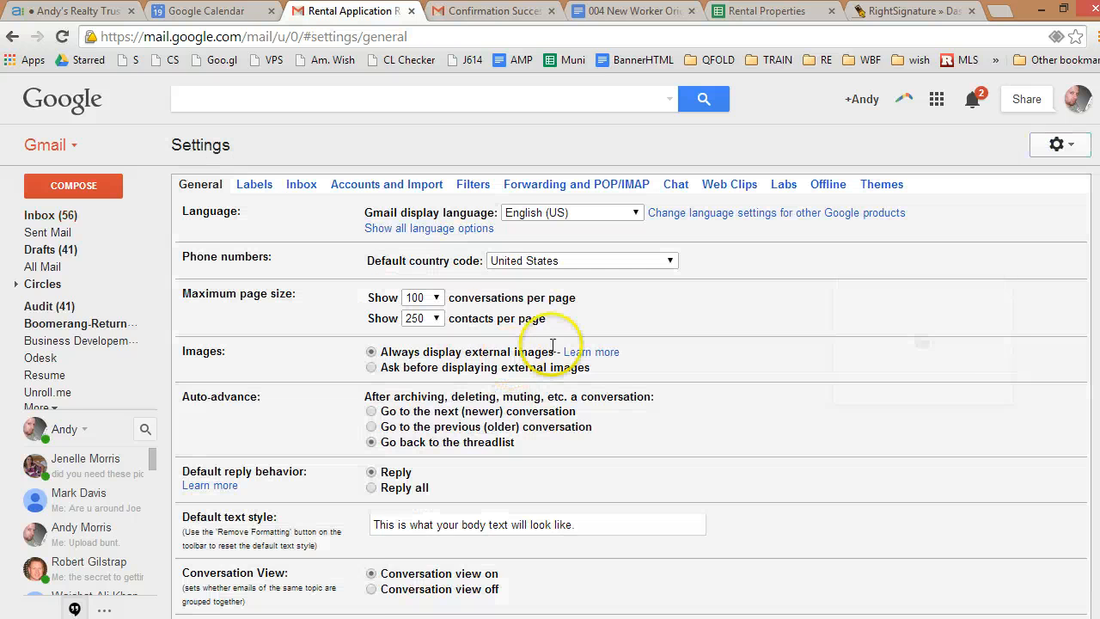
pyautogui.scroll(-3, 516, 326)
pyautogui.scroll(2, 516, 275)
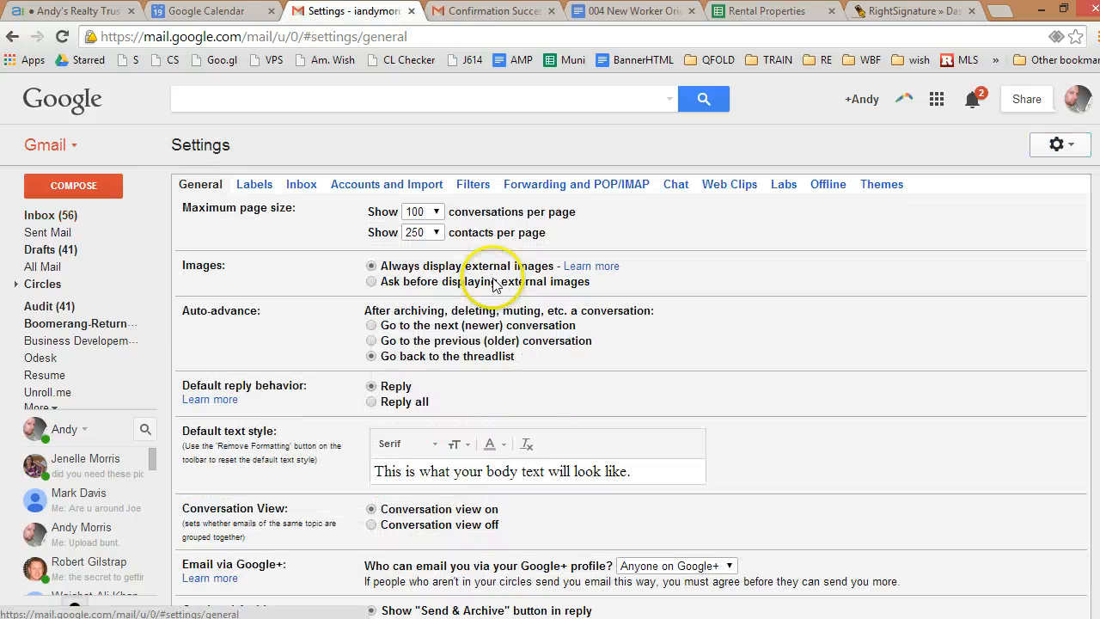
pyautogui.scroll(-2, 284, 374)
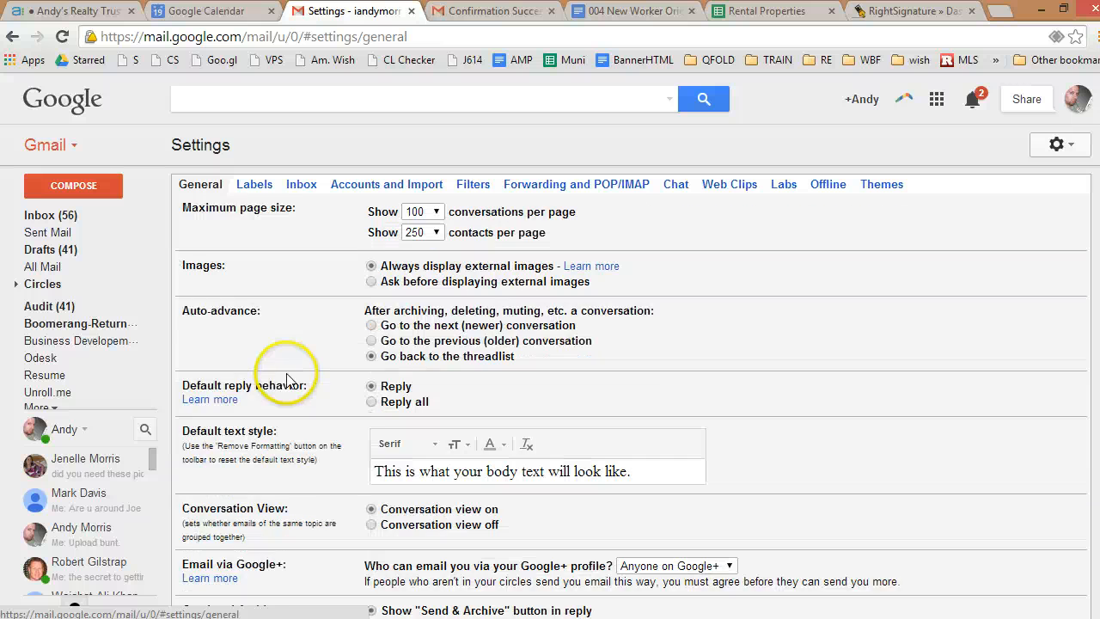
pyautogui.scroll(2, 279, 367)
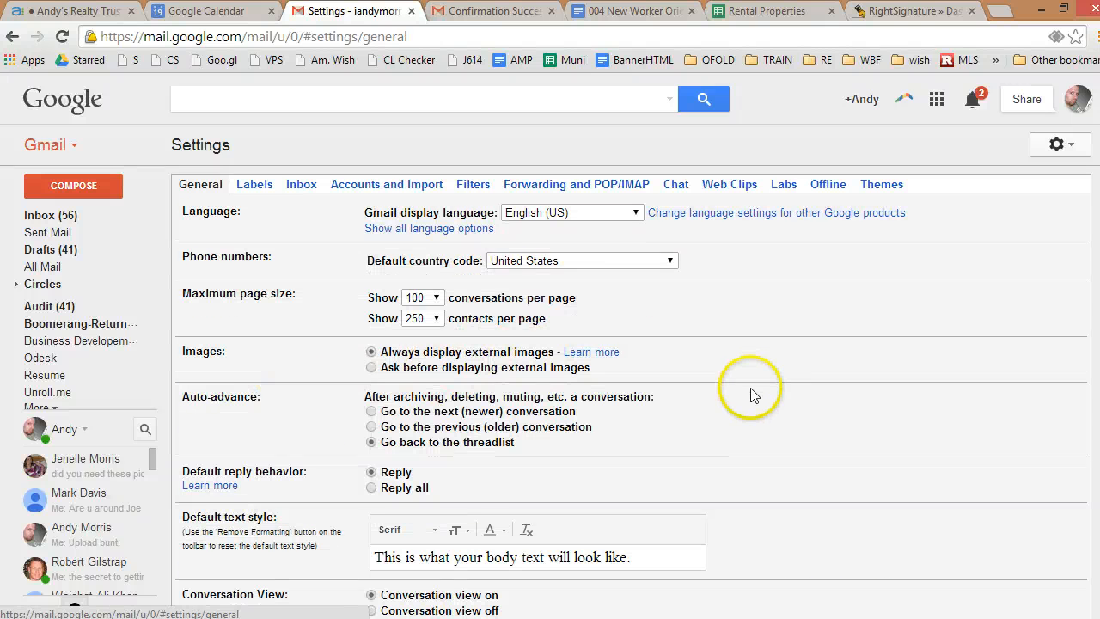
pyautogui.scroll(-3, 748, 387)
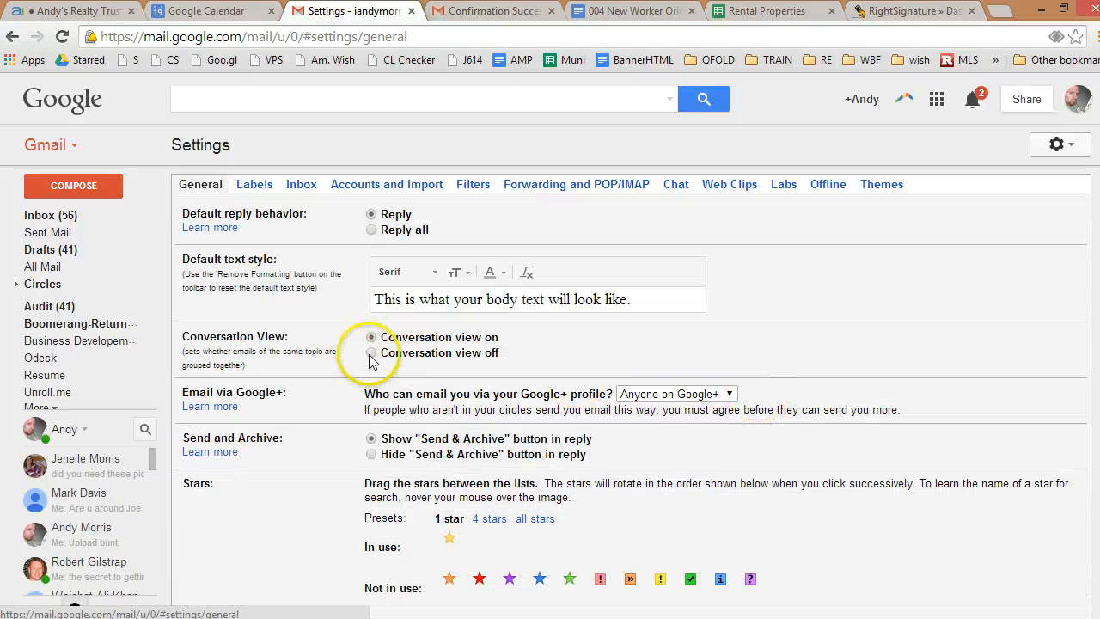
pyautogui.click(1054, 147)
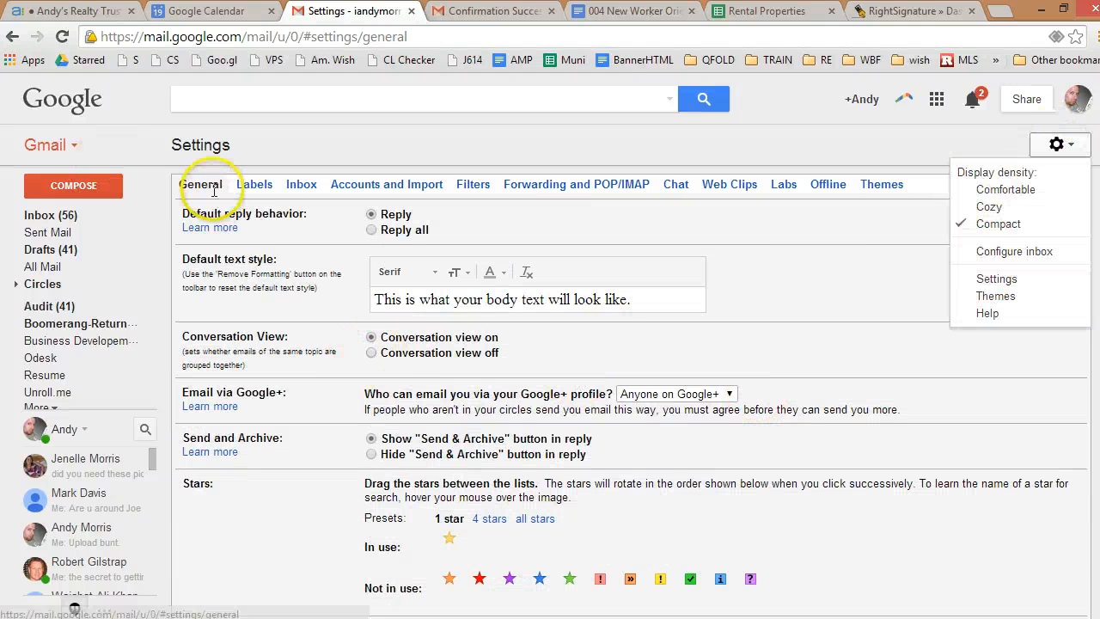
pyautogui.click(626, 334)
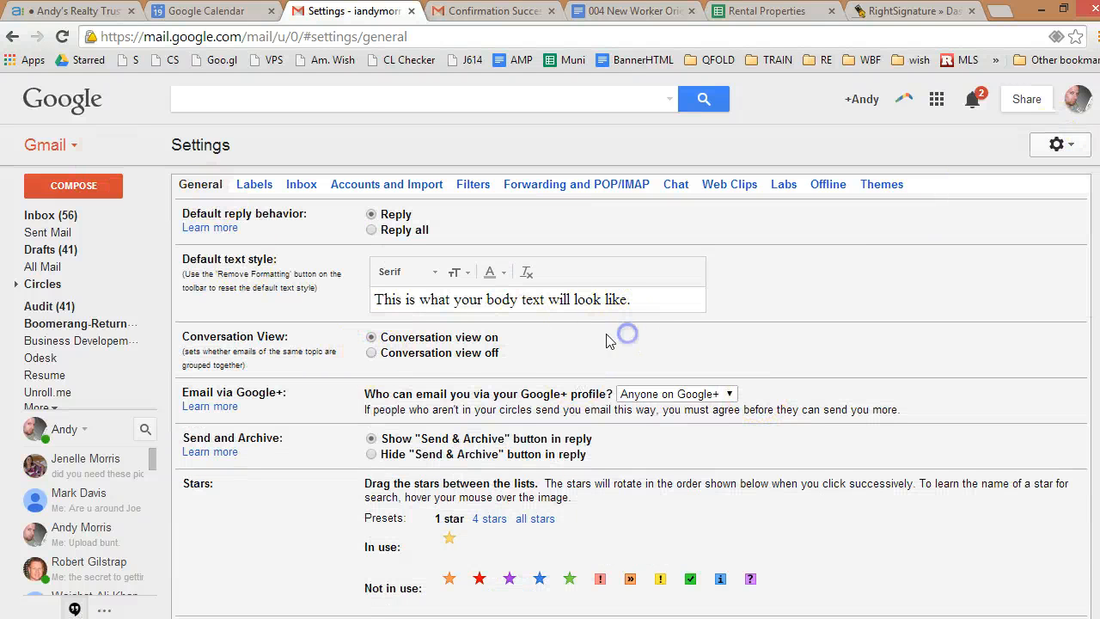
pyautogui.click(371, 353)
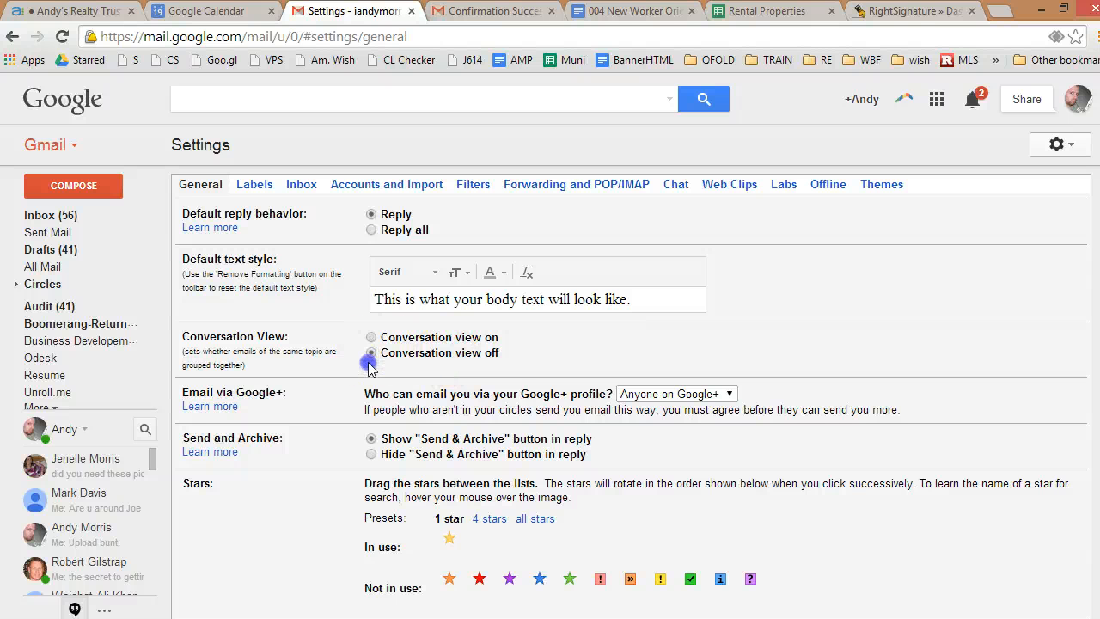
pyautogui.scroll(-15, 417, 344)
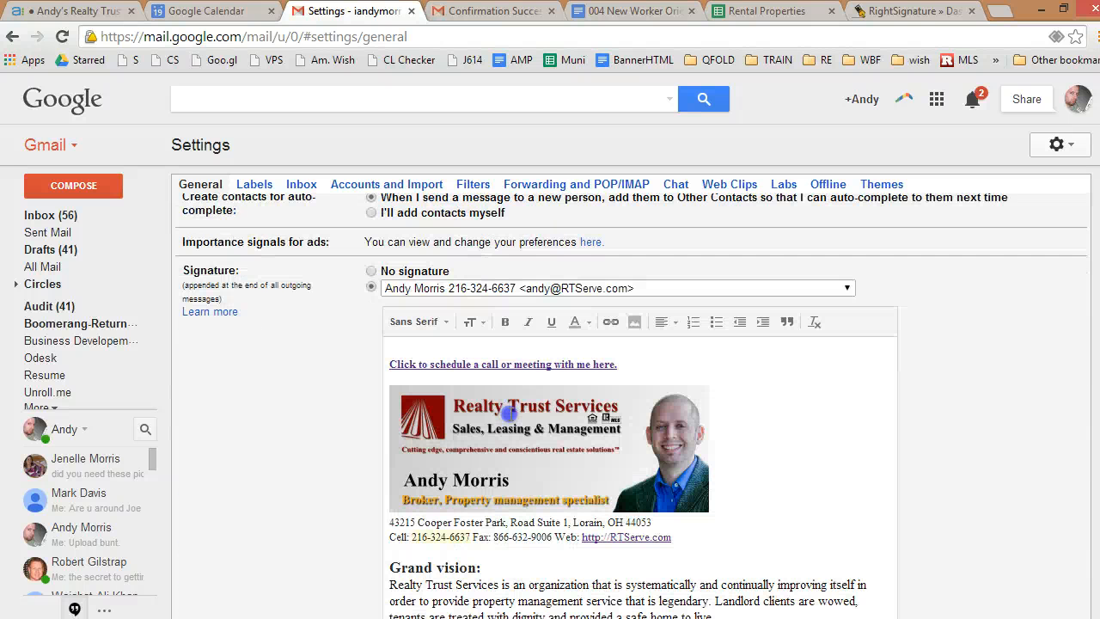
pyautogui.scroll(-4, 448, 416)
pyautogui.click(601, 405)
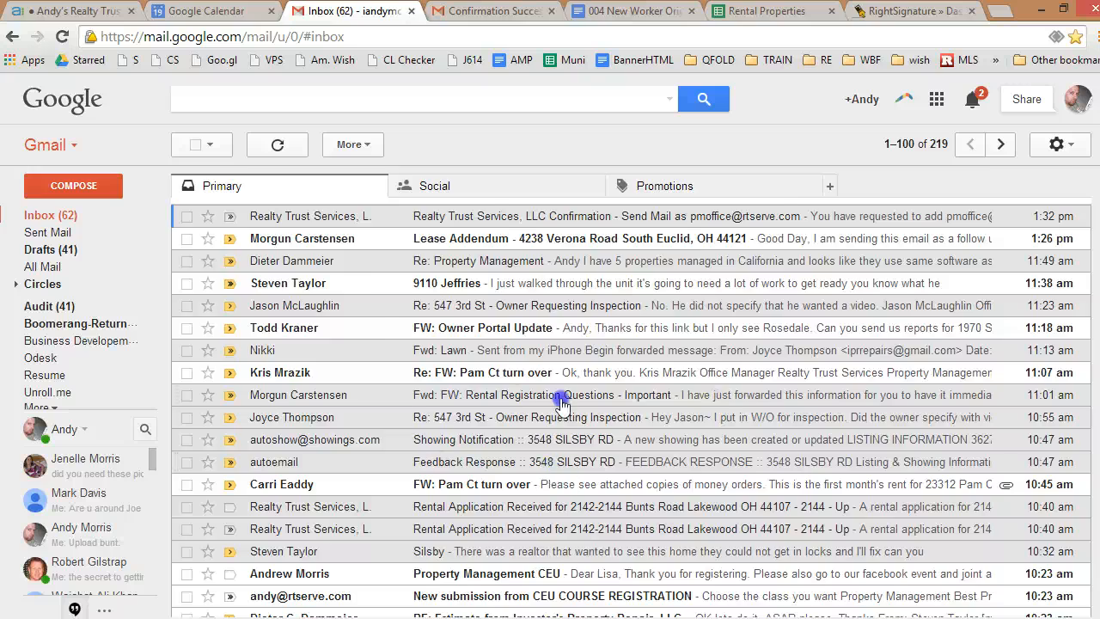
# Look through the inbox to see how messages are listed individually without conversation grouping
pyautogui.scroll(-10, 560, 401)
pyautogui.scroll(-8, 559, 479)
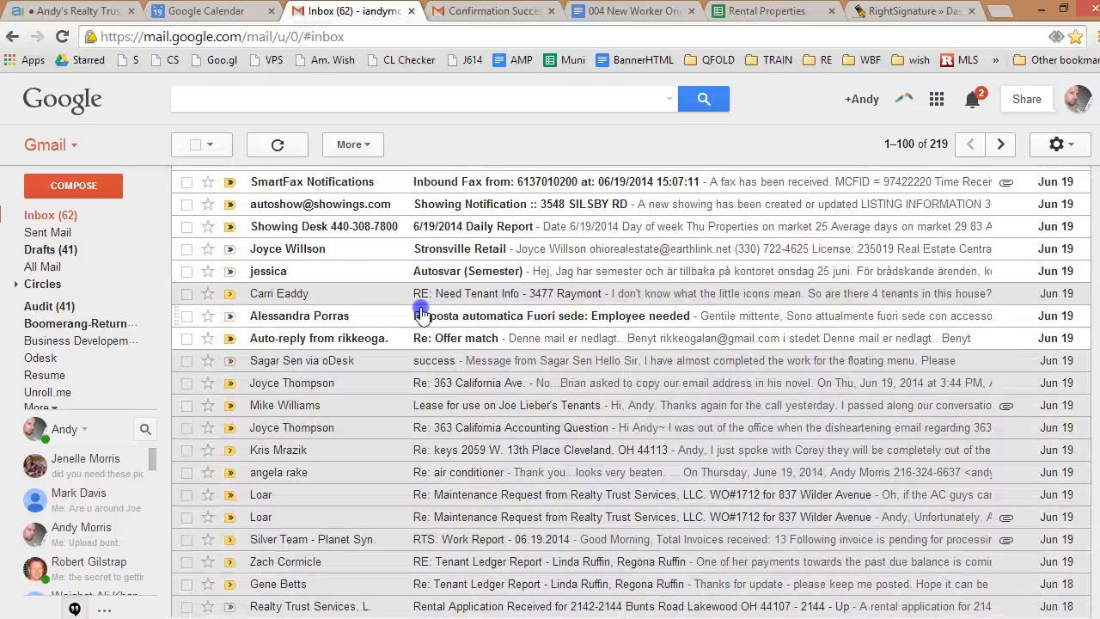
pyautogui.scroll(-6, 440, 453)
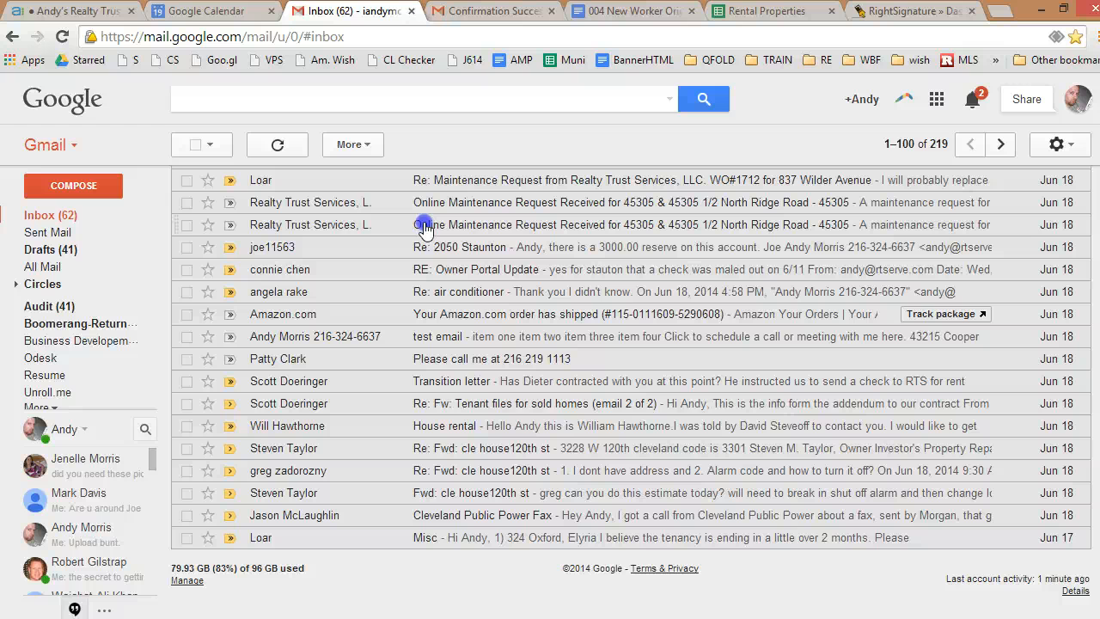
pyautogui.scroll(4, 499, 273)
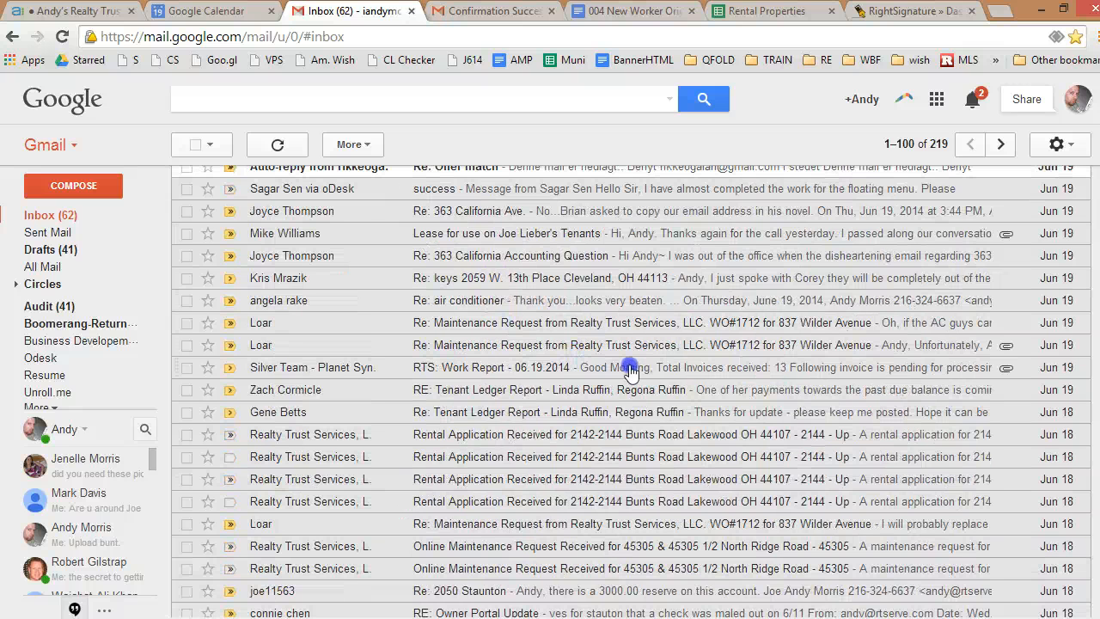
# Search the mailbox for "hello" and look over the matching messages
pyautogui.click(431, 96)
pyautogui.write('hello')
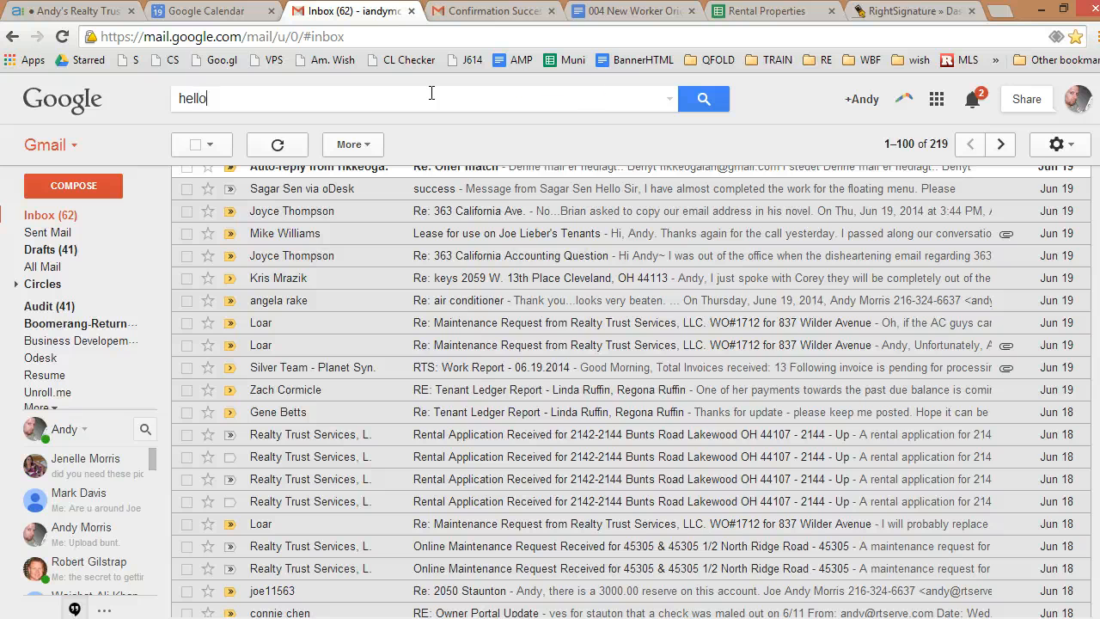
pyautogui.press('Return')
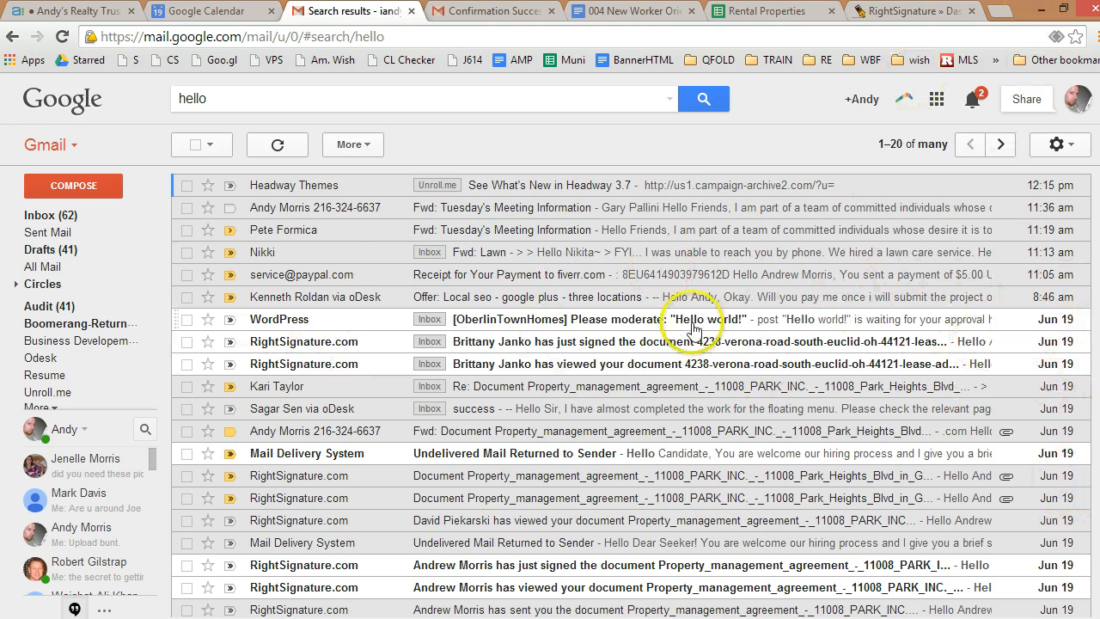
# Check the features list in the 004 New Worker Orientation 5% document and return to the mail search results
pyautogui.hotkey('alt', 'Tab')
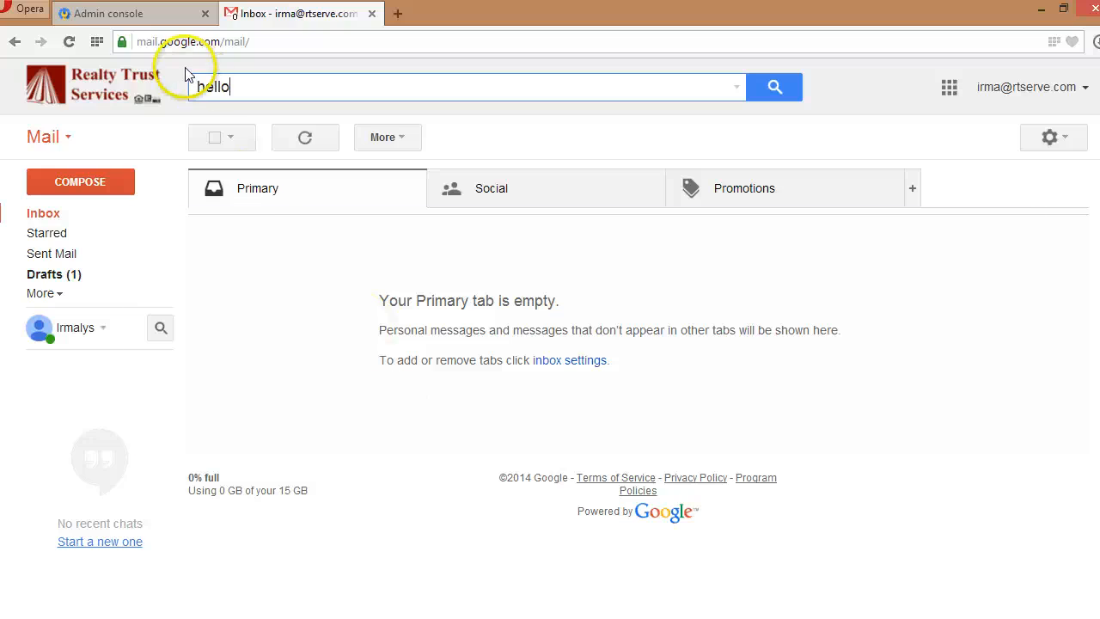
pyautogui.hotkey('alt', 'Tab')
pyautogui.click(602, 11)
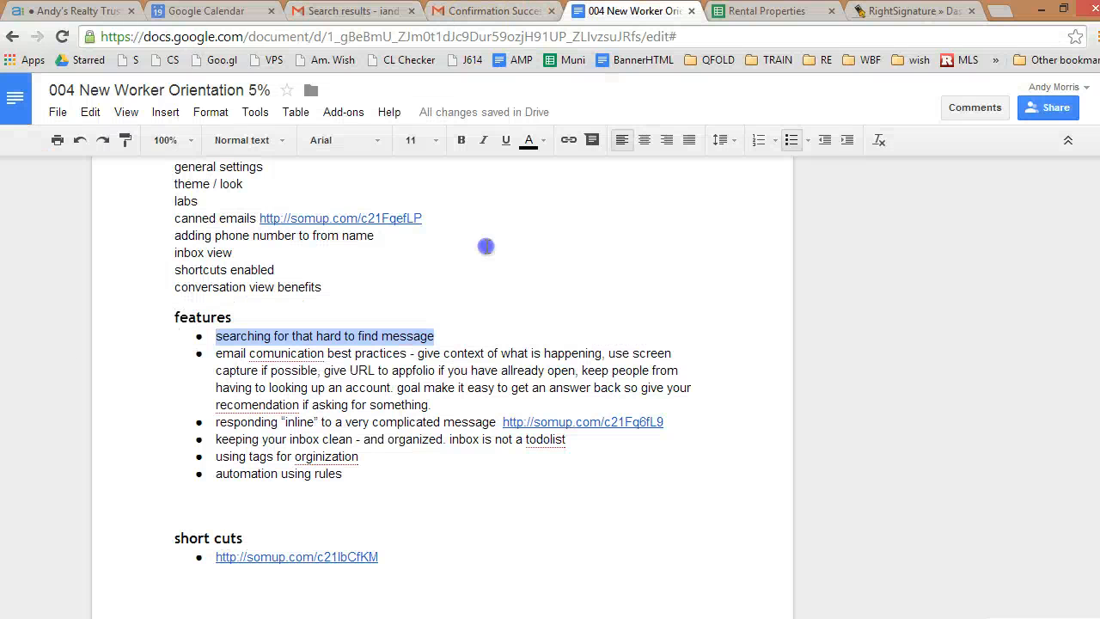
pyautogui.click(352, 11)
# Turn conversation view on in the general mail settings and save the changes
pyautogui.click(1062, 143)
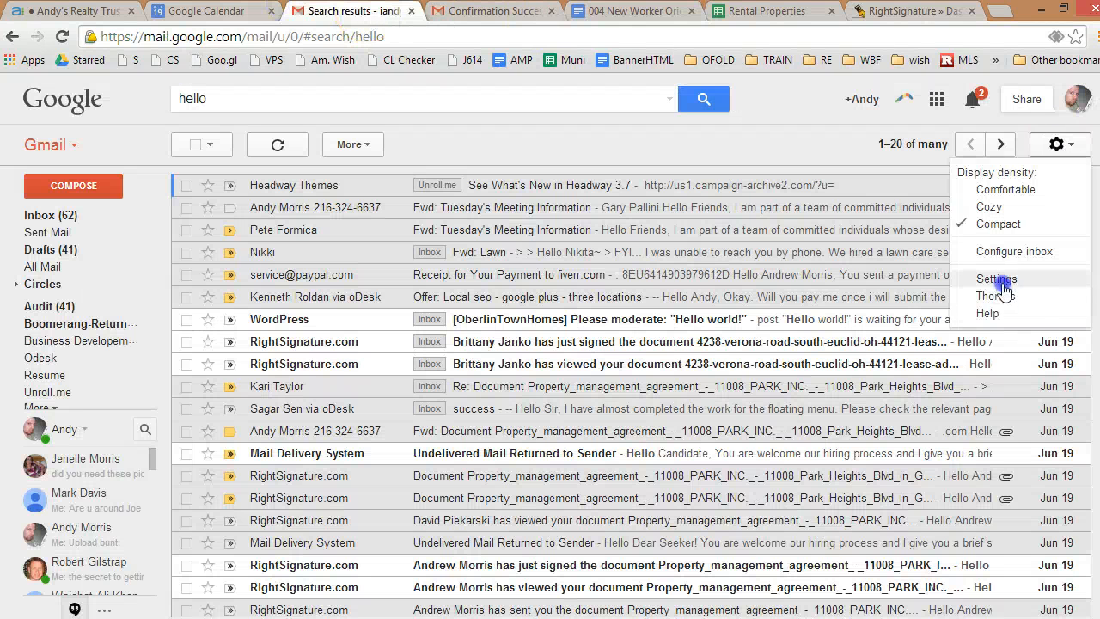
pyautogui.click(971, 279)
pyautogui.scroll(-2, 422, 315)
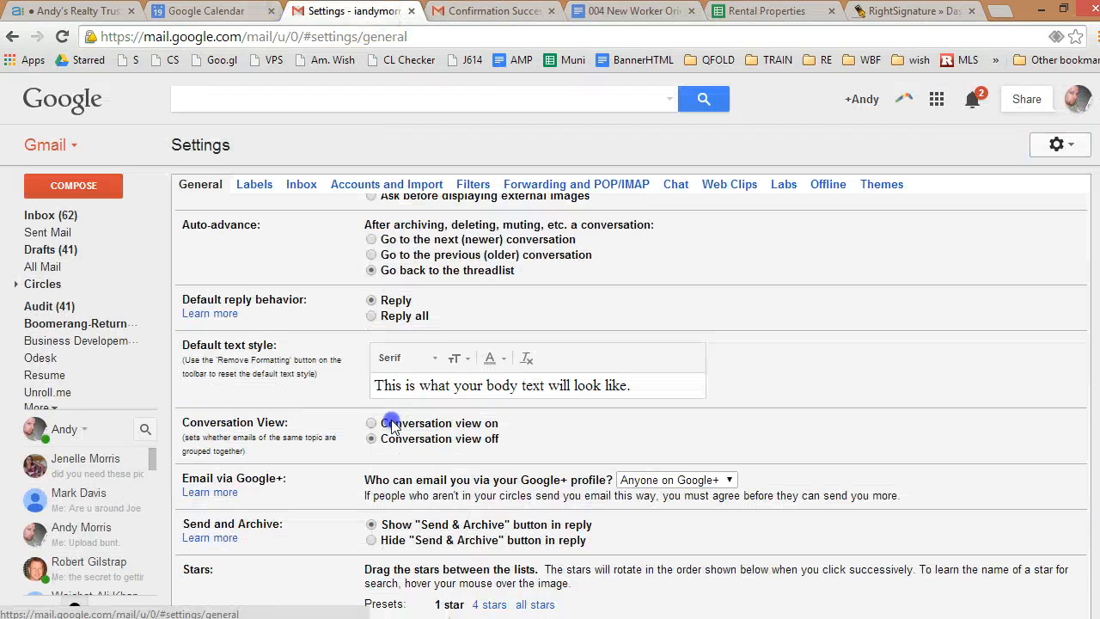
pyautogui.scroll(1, 387, 428)
pyautogui.scroll(-2, 441, 378)
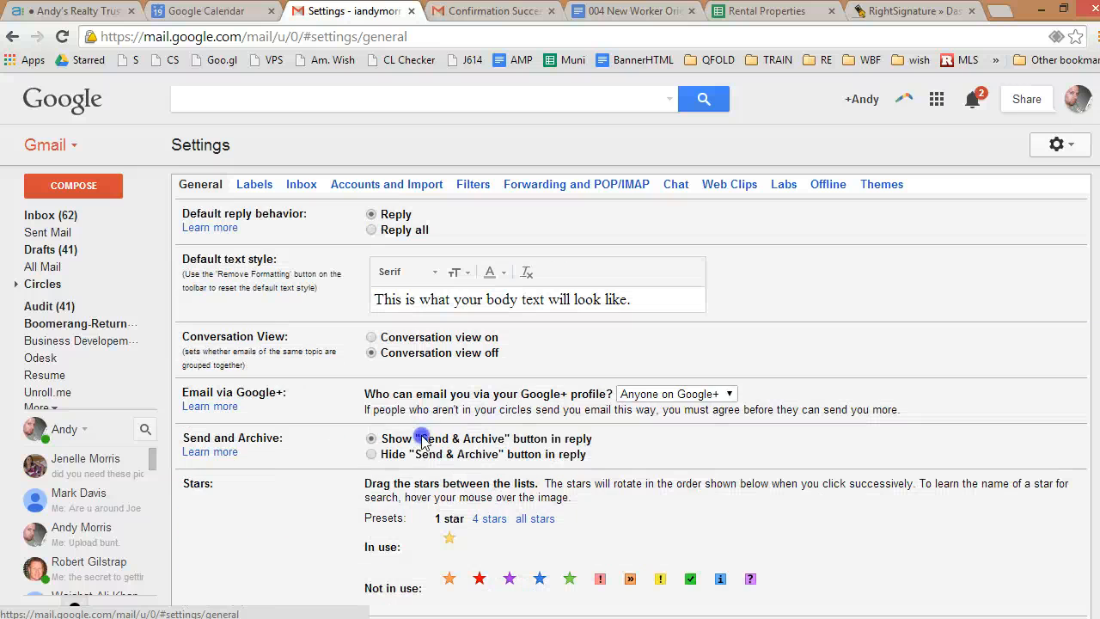
pyautogui.click(374, 337)
pyautogui.scroll(-15, 434, 364)
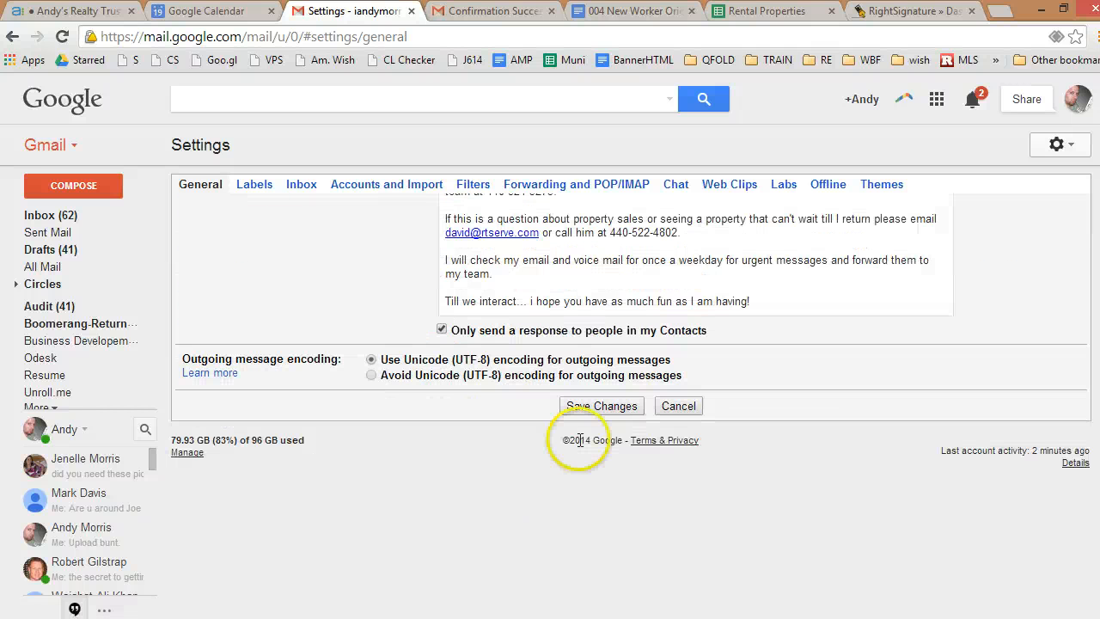
pyautogui.click(608, 408)
# In the 004 New Worker Orientation 5% document, copy "automation using rules" and remove that text from the features list's last bullet
pyautogui.click(636, 11)
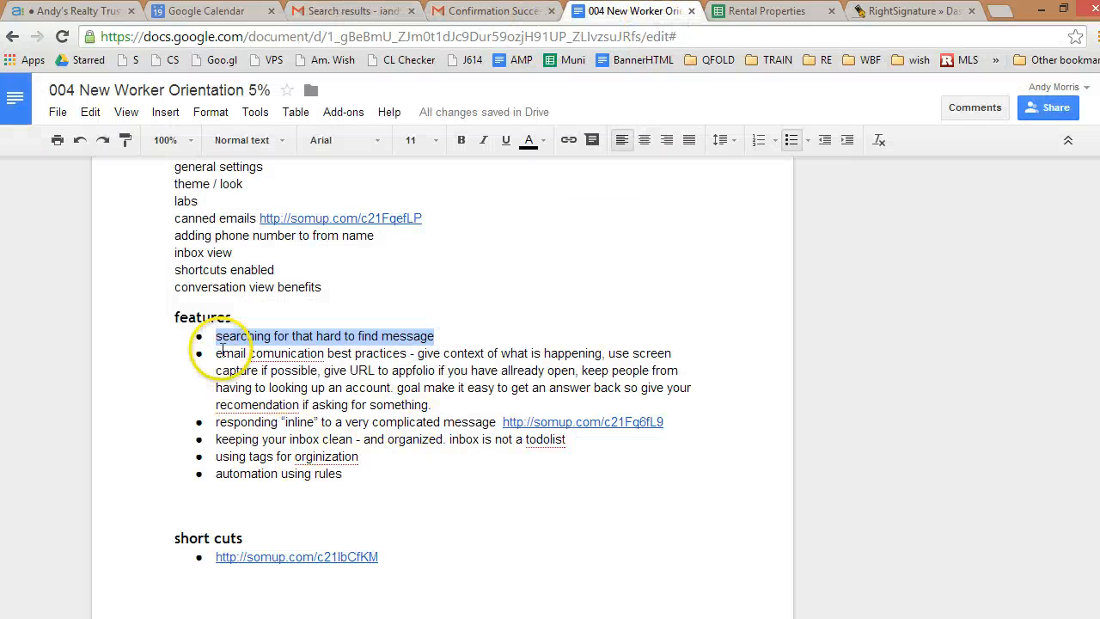
pyautogui.click(443, 336)
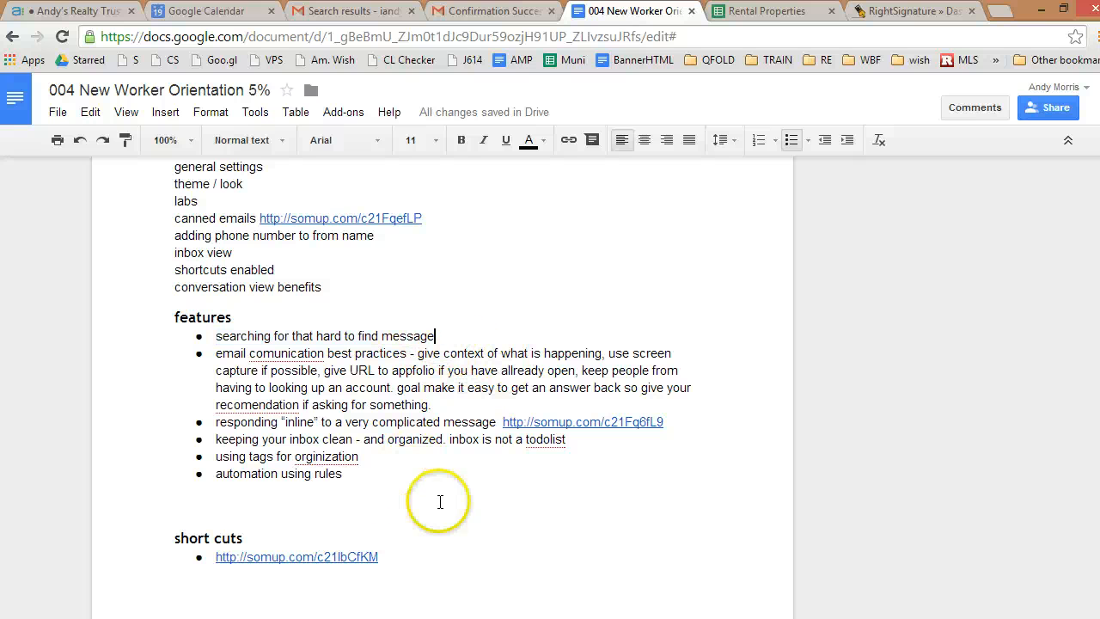
pyautogui.moveTo(353, 474); pyautogui.dragTo(214, 476)
pyautogui.hotkey('ctrl', 'c')
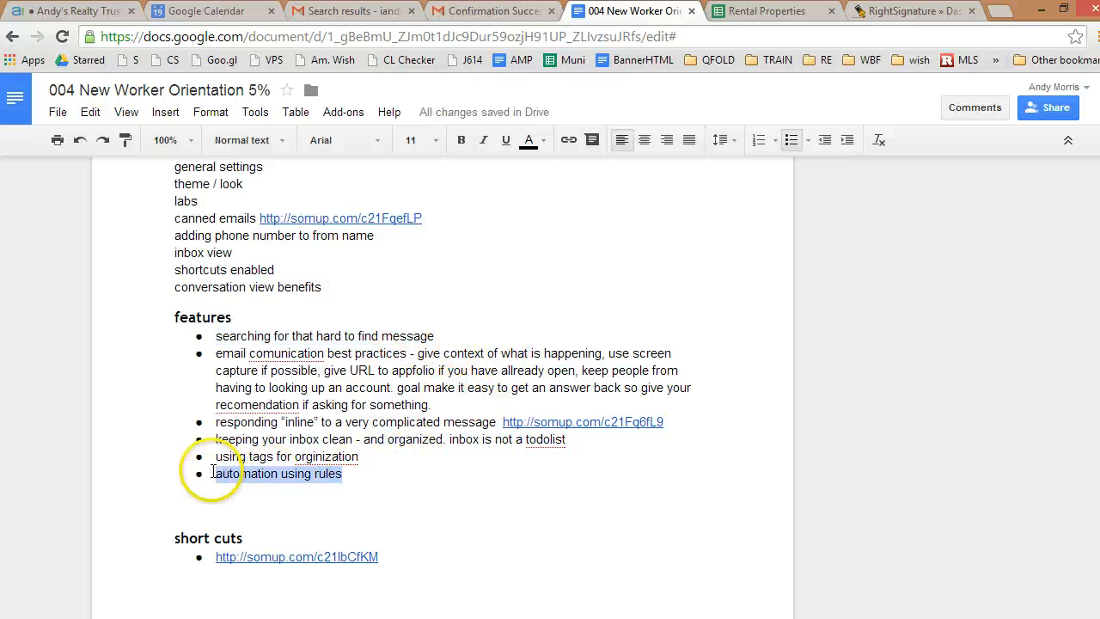
pyautogui.press('Delete')
# Extend the "searching for that hard to find message" bullet with "/ automation using rules / conversation view"
pyautogui.click(458, 340)
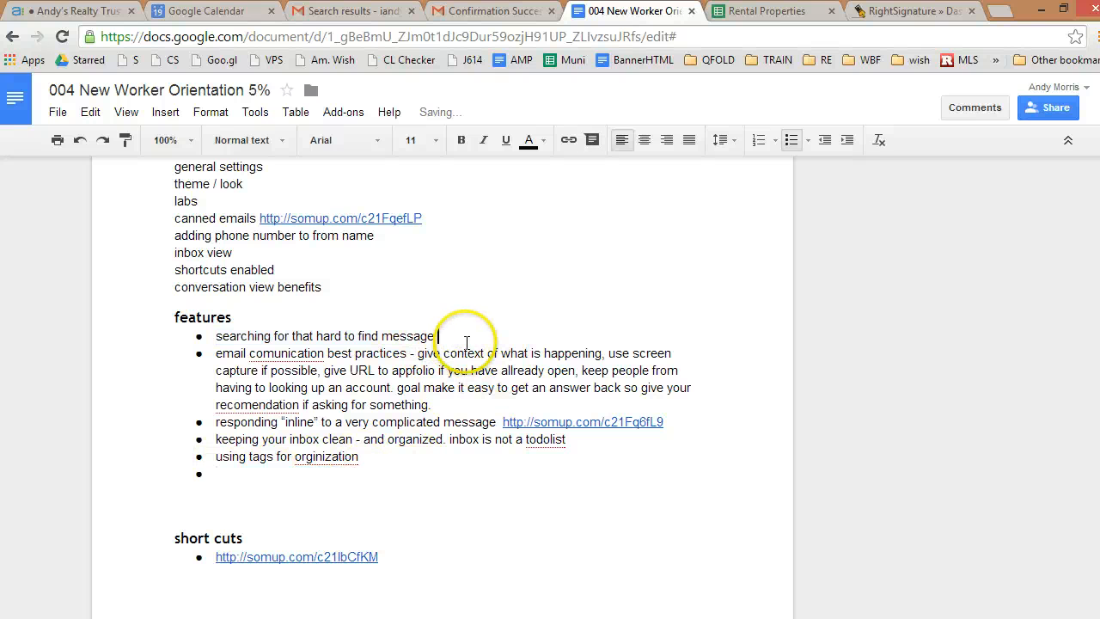
pyautogui.write('/')
pyautogui.hotkey('ctrl', 'v')
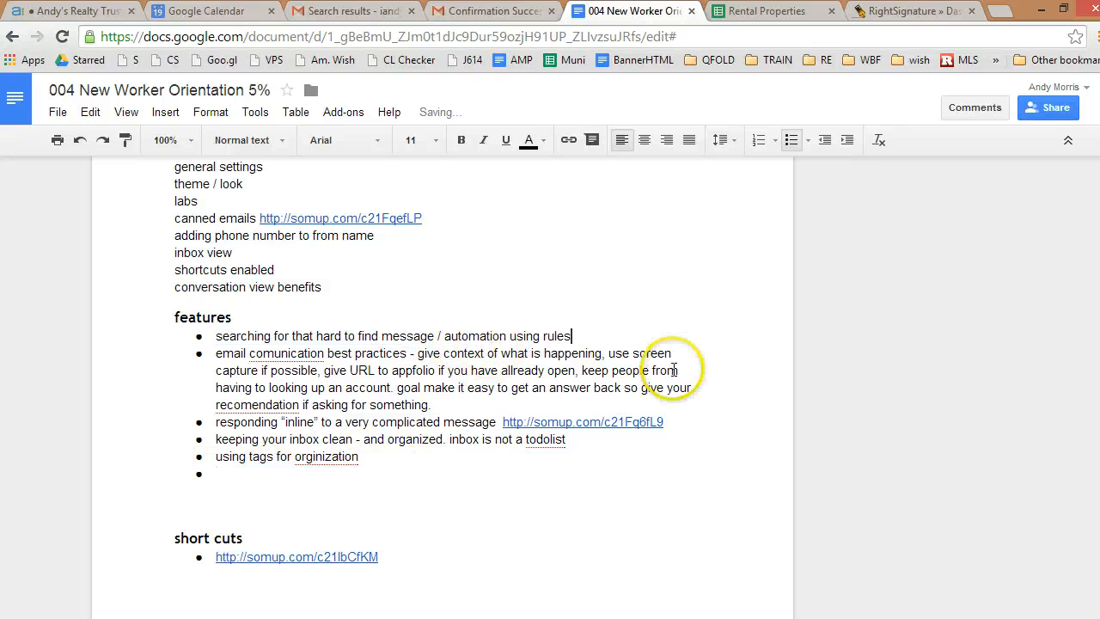
pyautogui.write('/ conv')
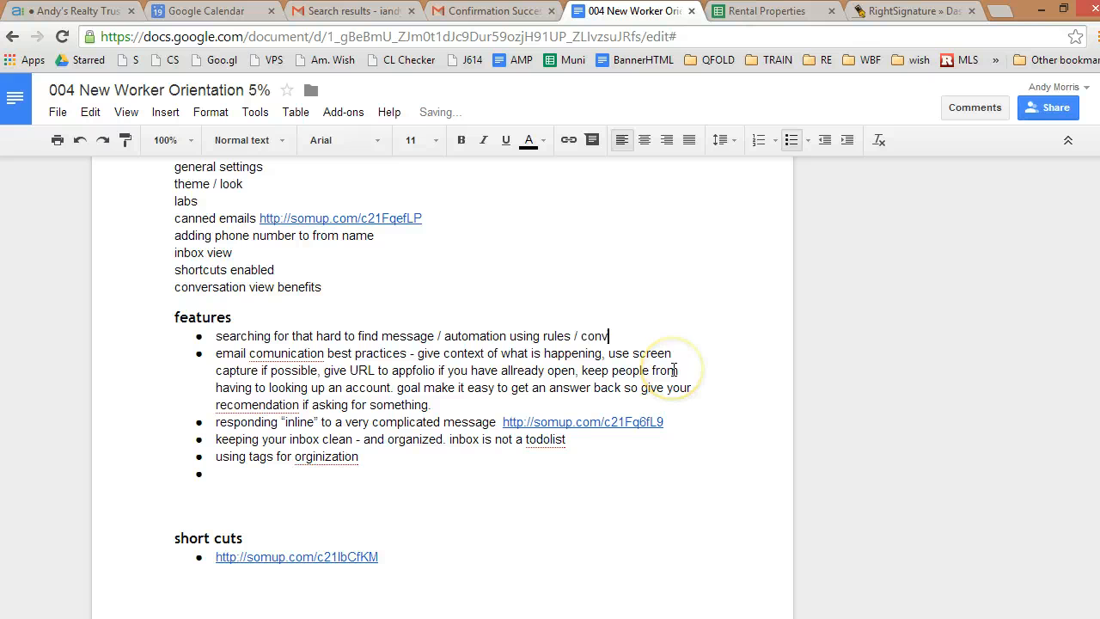
pyautogui.write('ersation view')
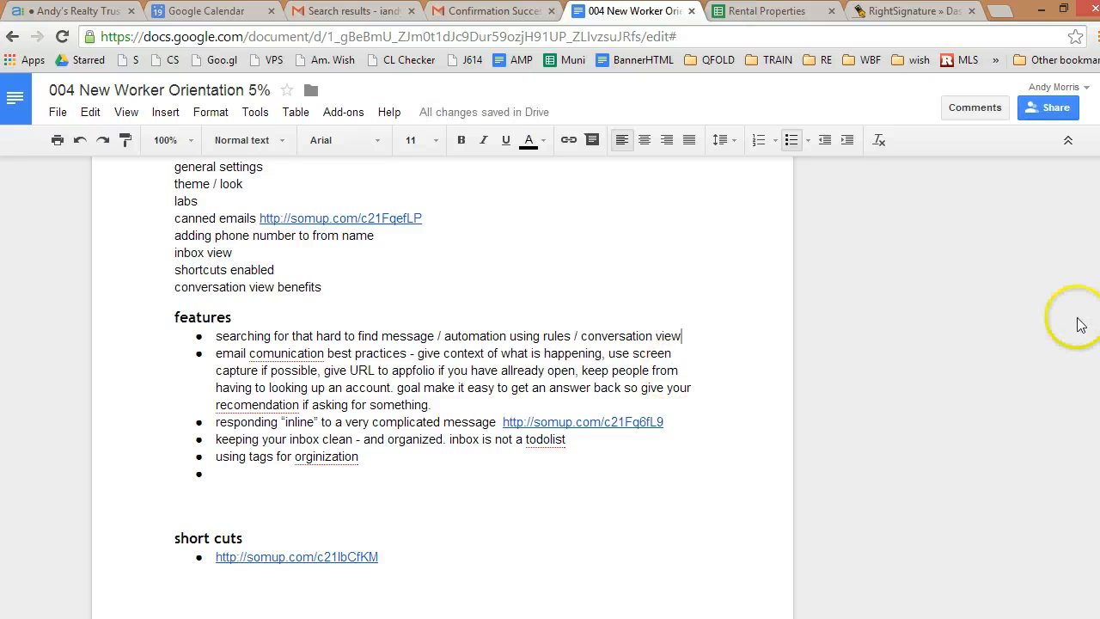